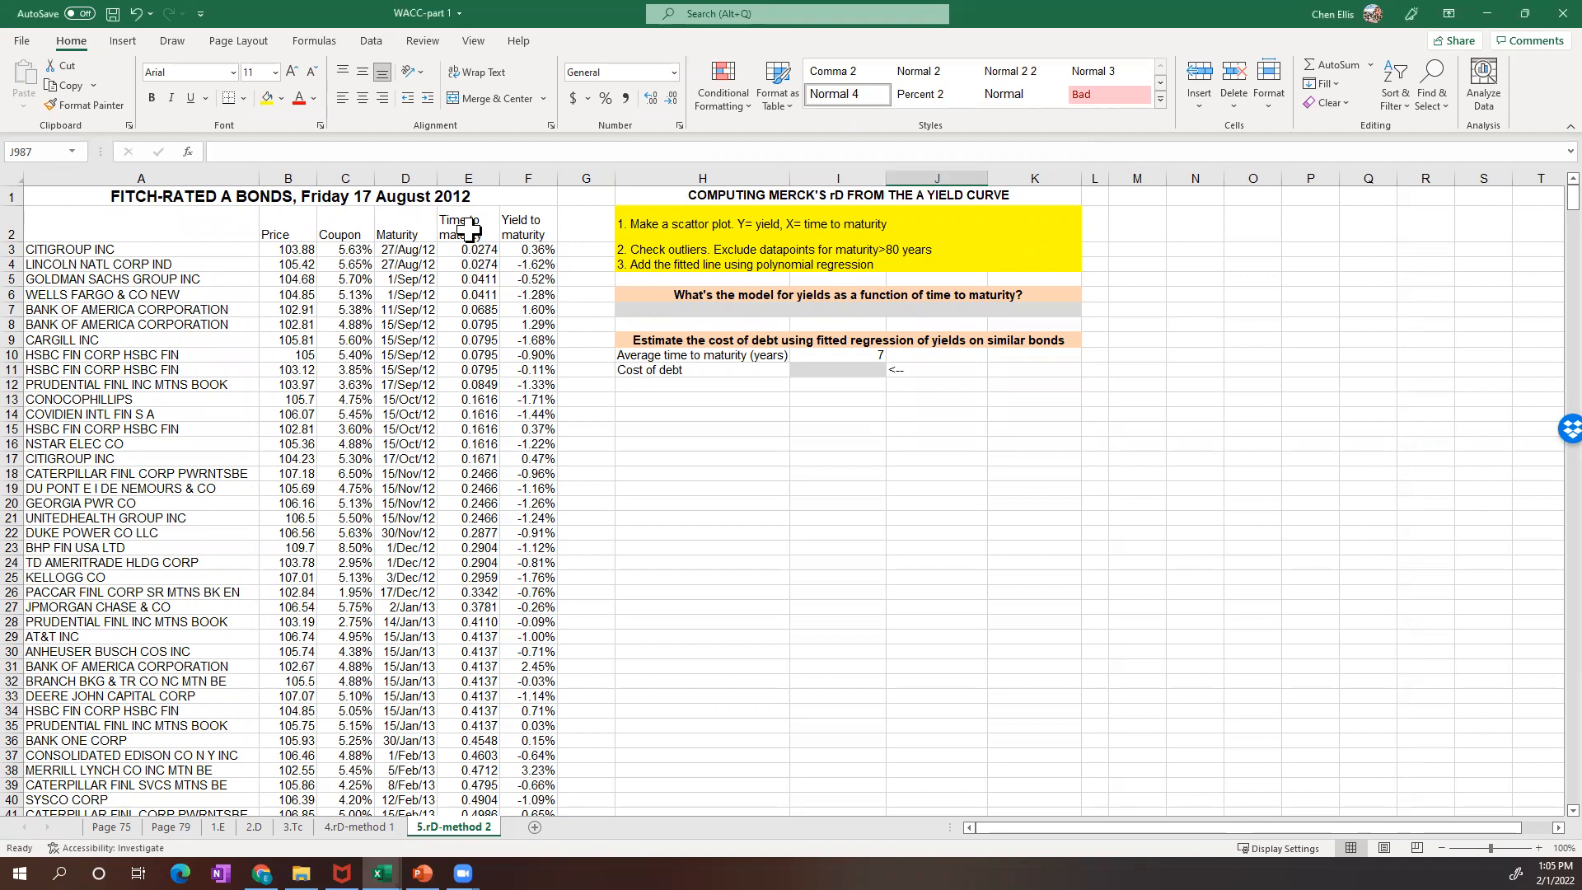
Insert a scatter plot of the time-to-maturity and yield-to-maturity columns (E2:F1007) and place it below the cost of debt row
{"action": "left_click_drag", "start_coordinate": [466, 221], "coordinate": [531, 294]}
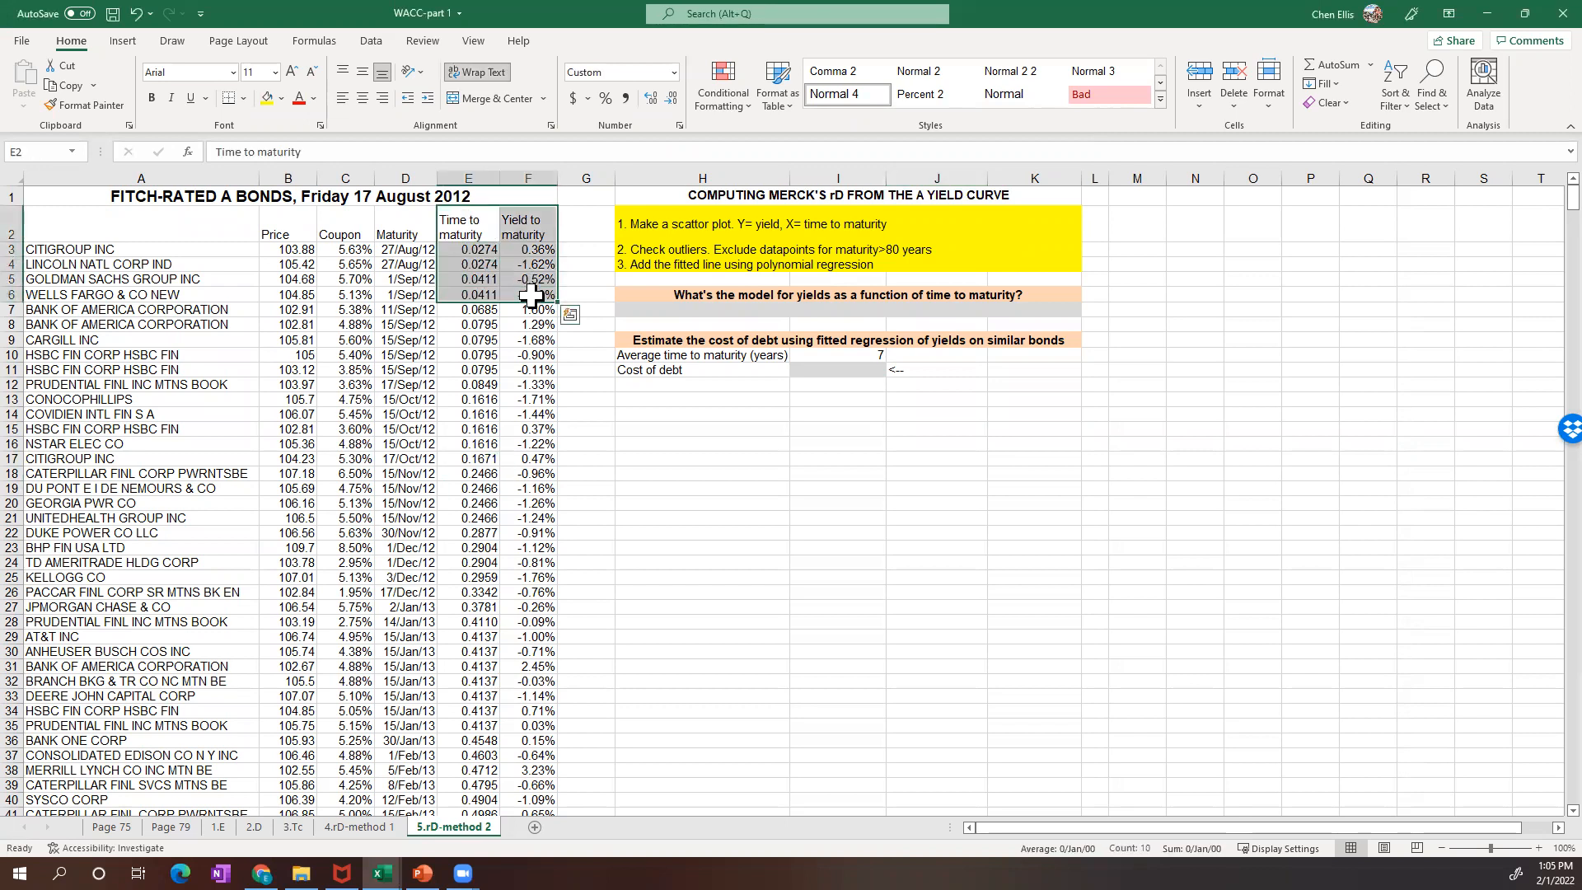
{"action": "key", "text": "ctrl+shift+Down"}
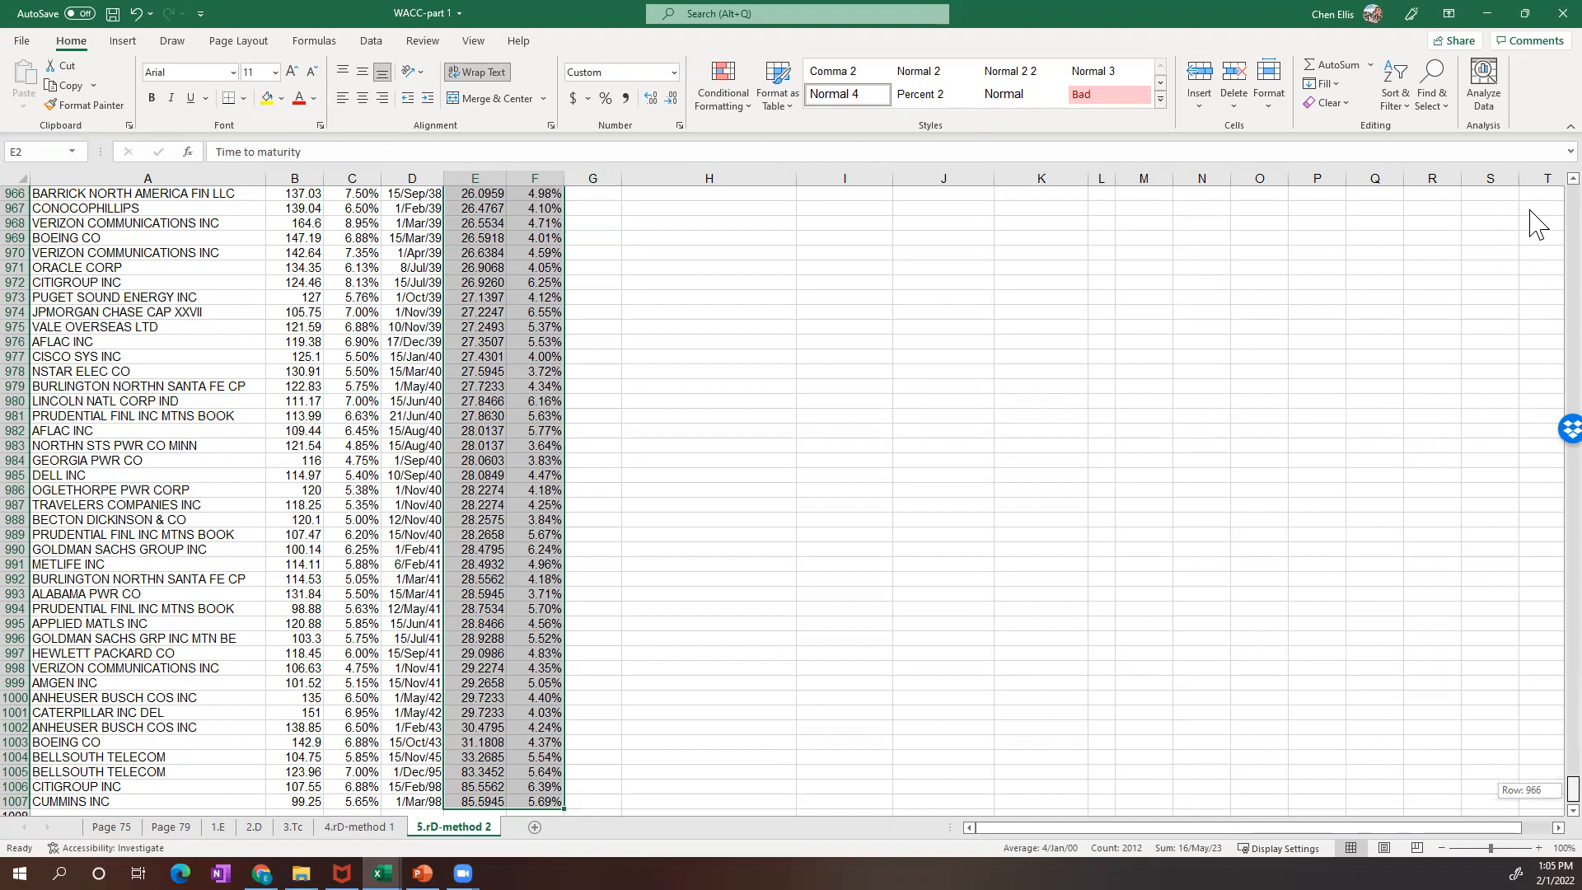
{"action": "left_click_drag", "start_coordinate": [1572, 788], "coordinate": [1573, 209]}
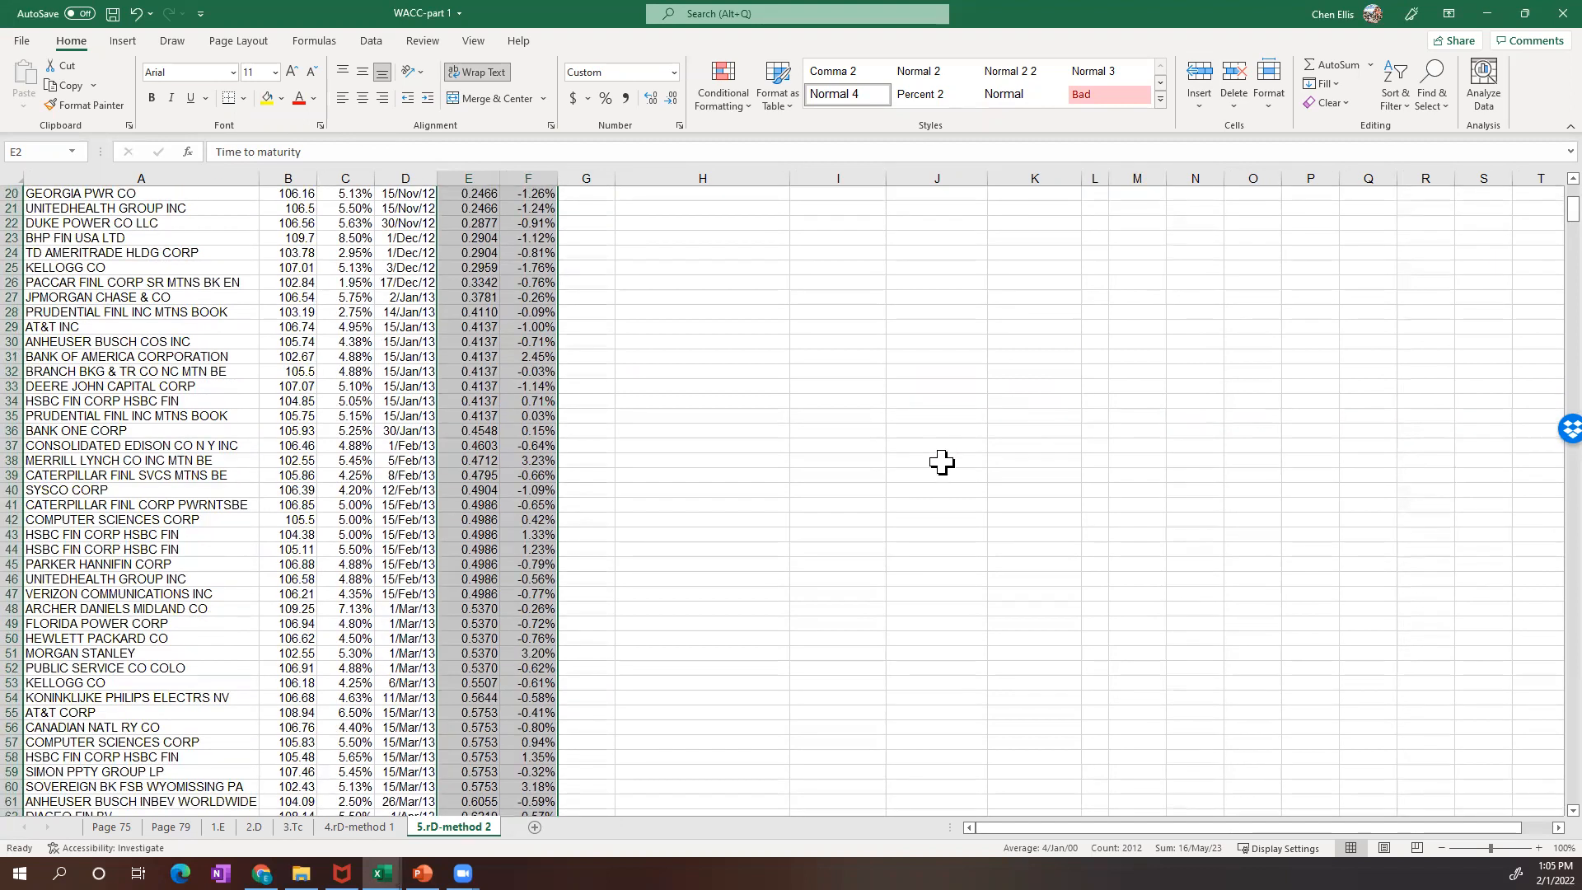
{"action": "scroll", "coordinate": [941, 463], "scroll_direction": "up", "scroll_amount": 7}
{"action": "left_click", "coordinate": [123, 41]}
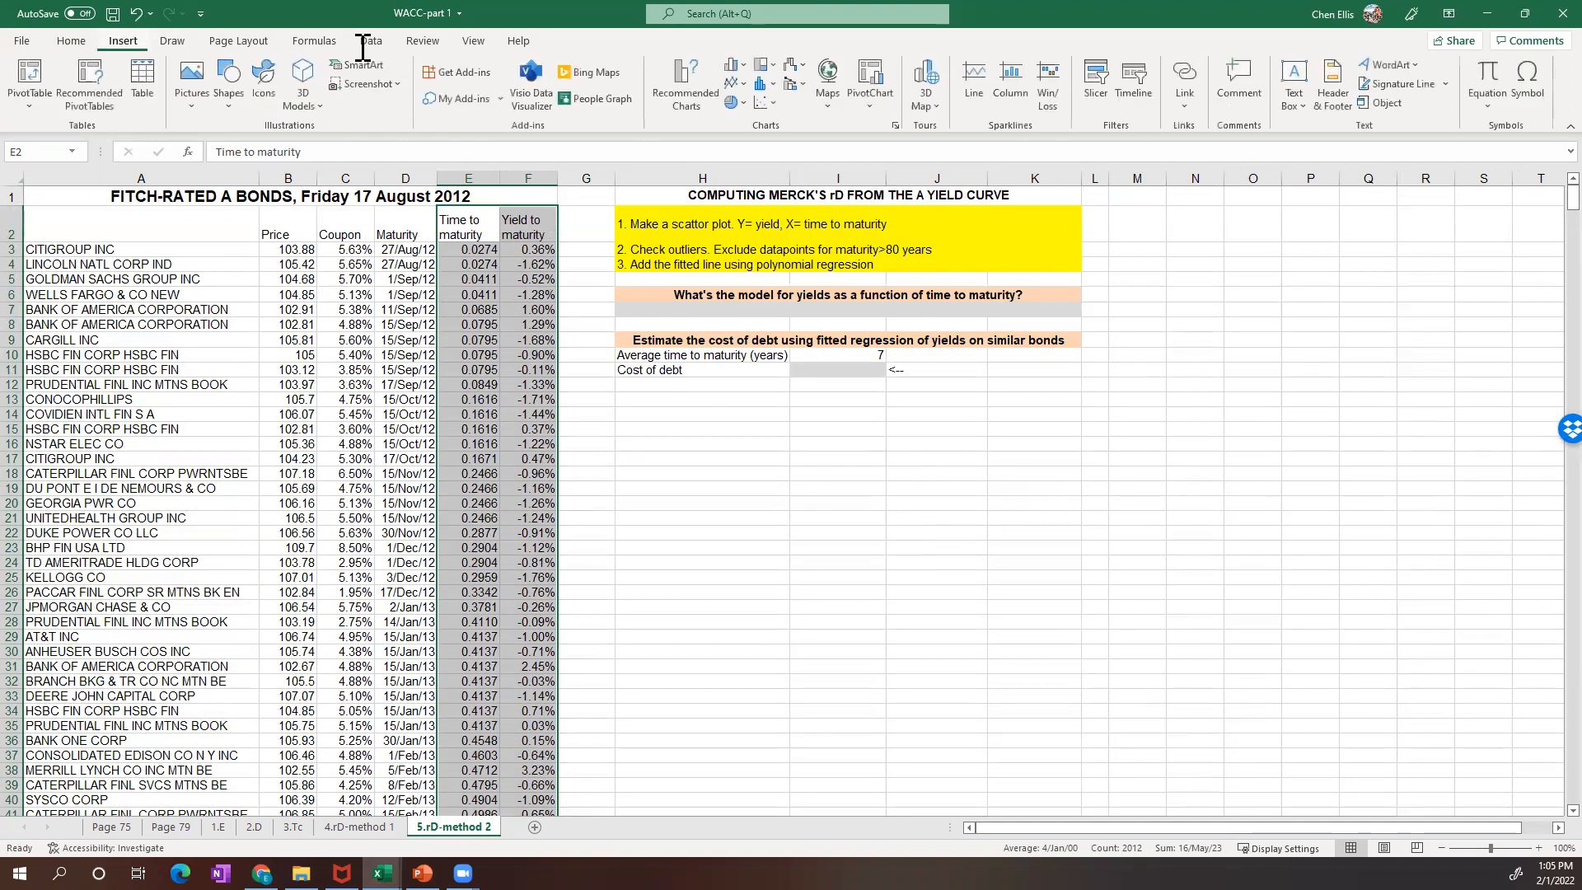
{"action": "left_click", "coordinate": [761, 106]}
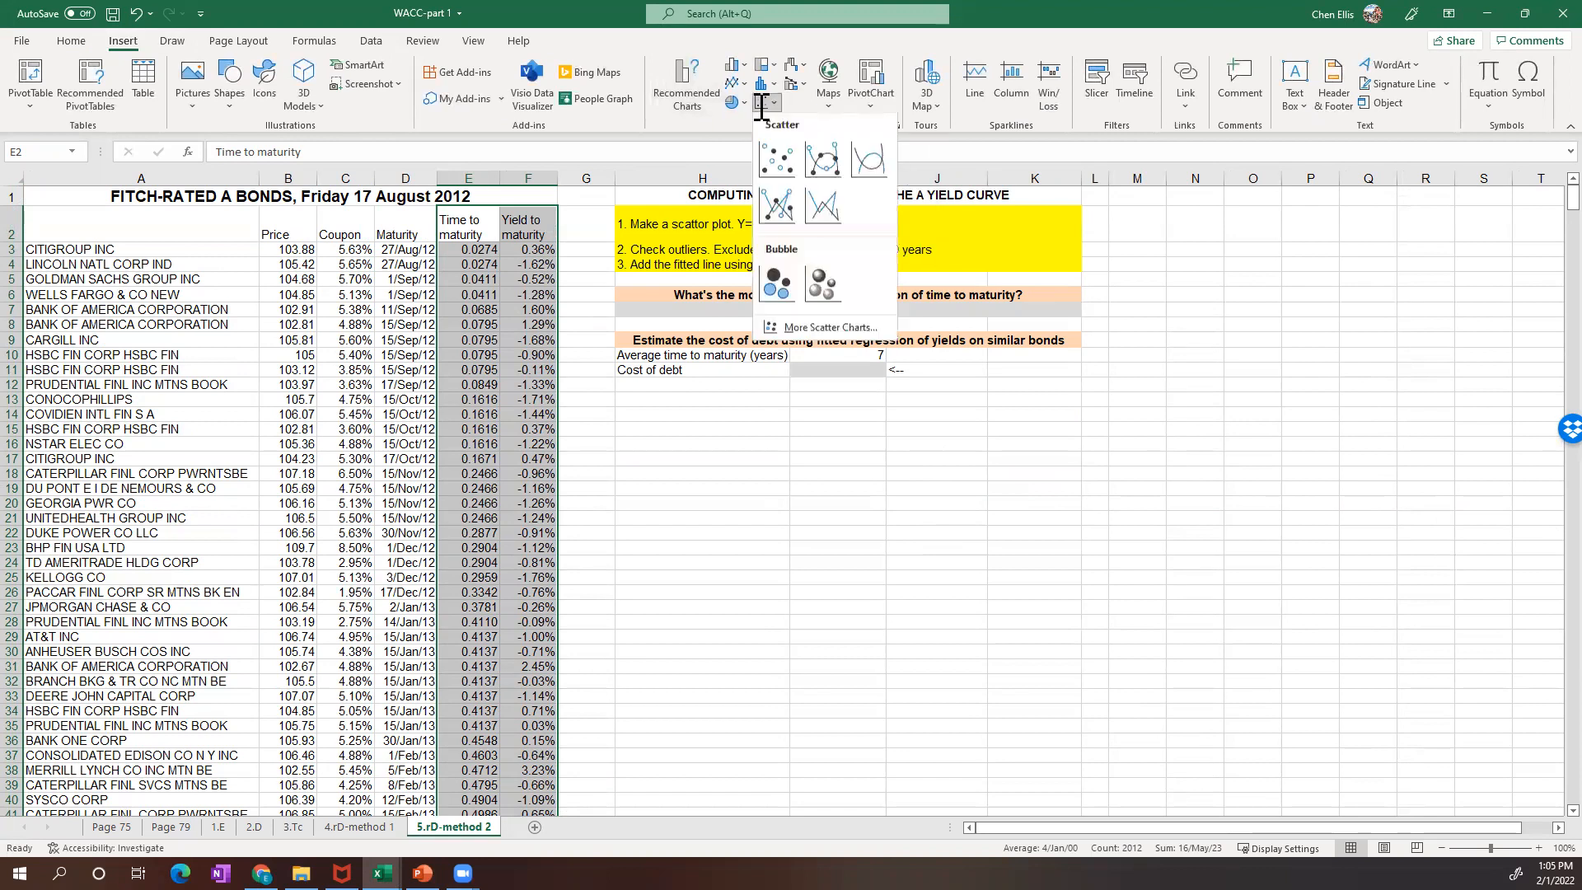
{"action": "left_click", "coordinate": [776, 163]}
{"action": "left_click_drag", "start_coordinate": [689, 403], "coordinate": [738, 422]}
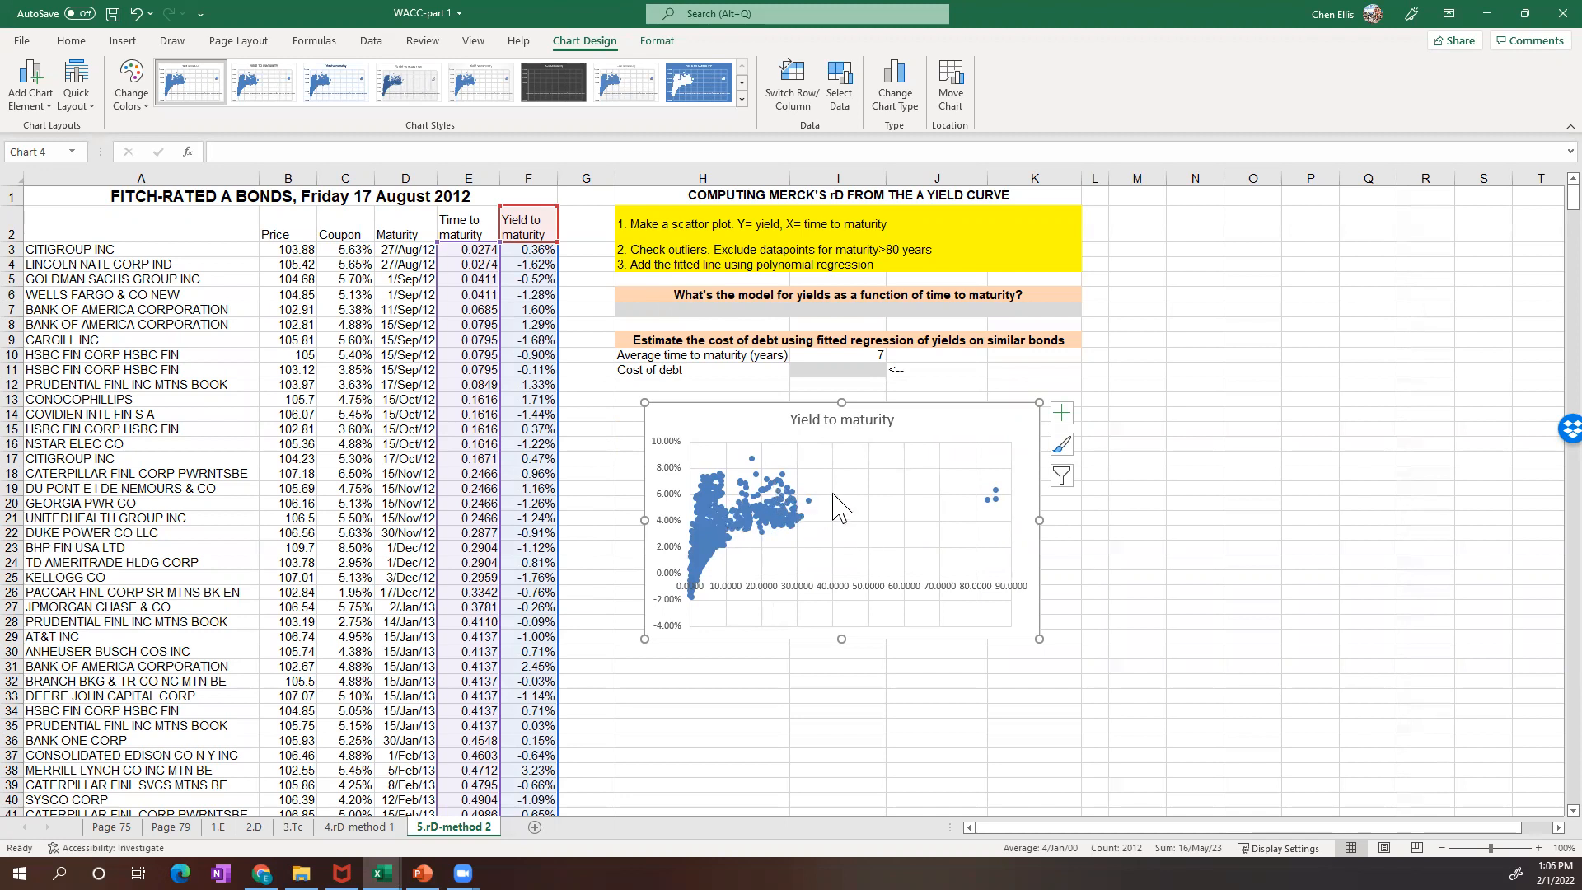
Exclude the outliers with maturity over 80 years by shortening the chart's X and Y data ranges to end at row 1004
{"action": "left_click", "coordinate": [993, 499]}
{"action": "left_click", "coordinate": [995, 493]}
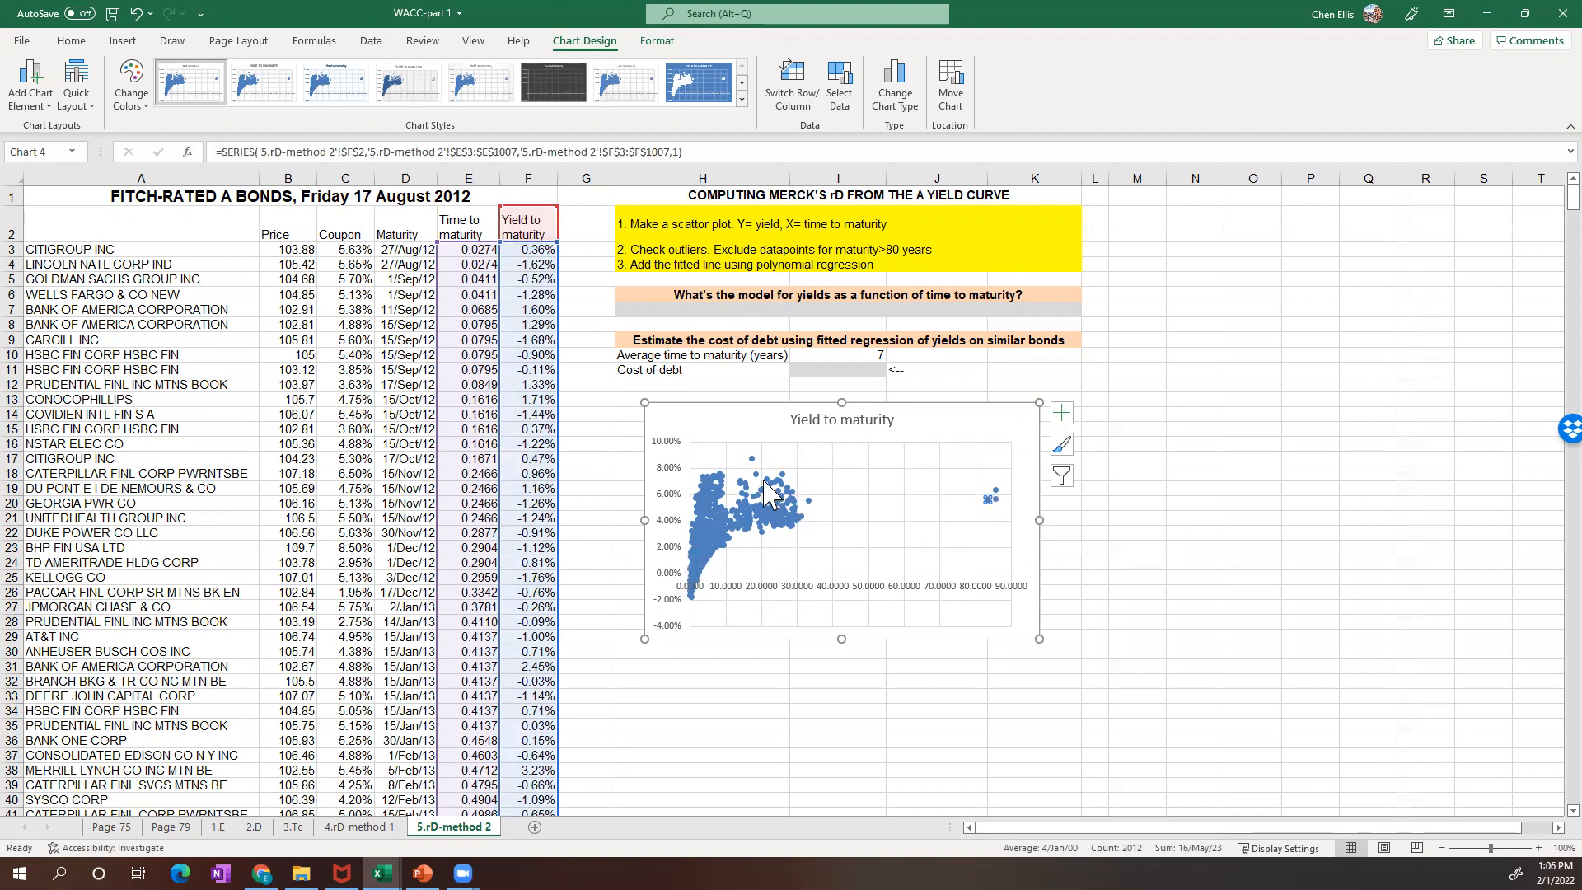
{"action": "left_click", "coordinate": [993, 496]}
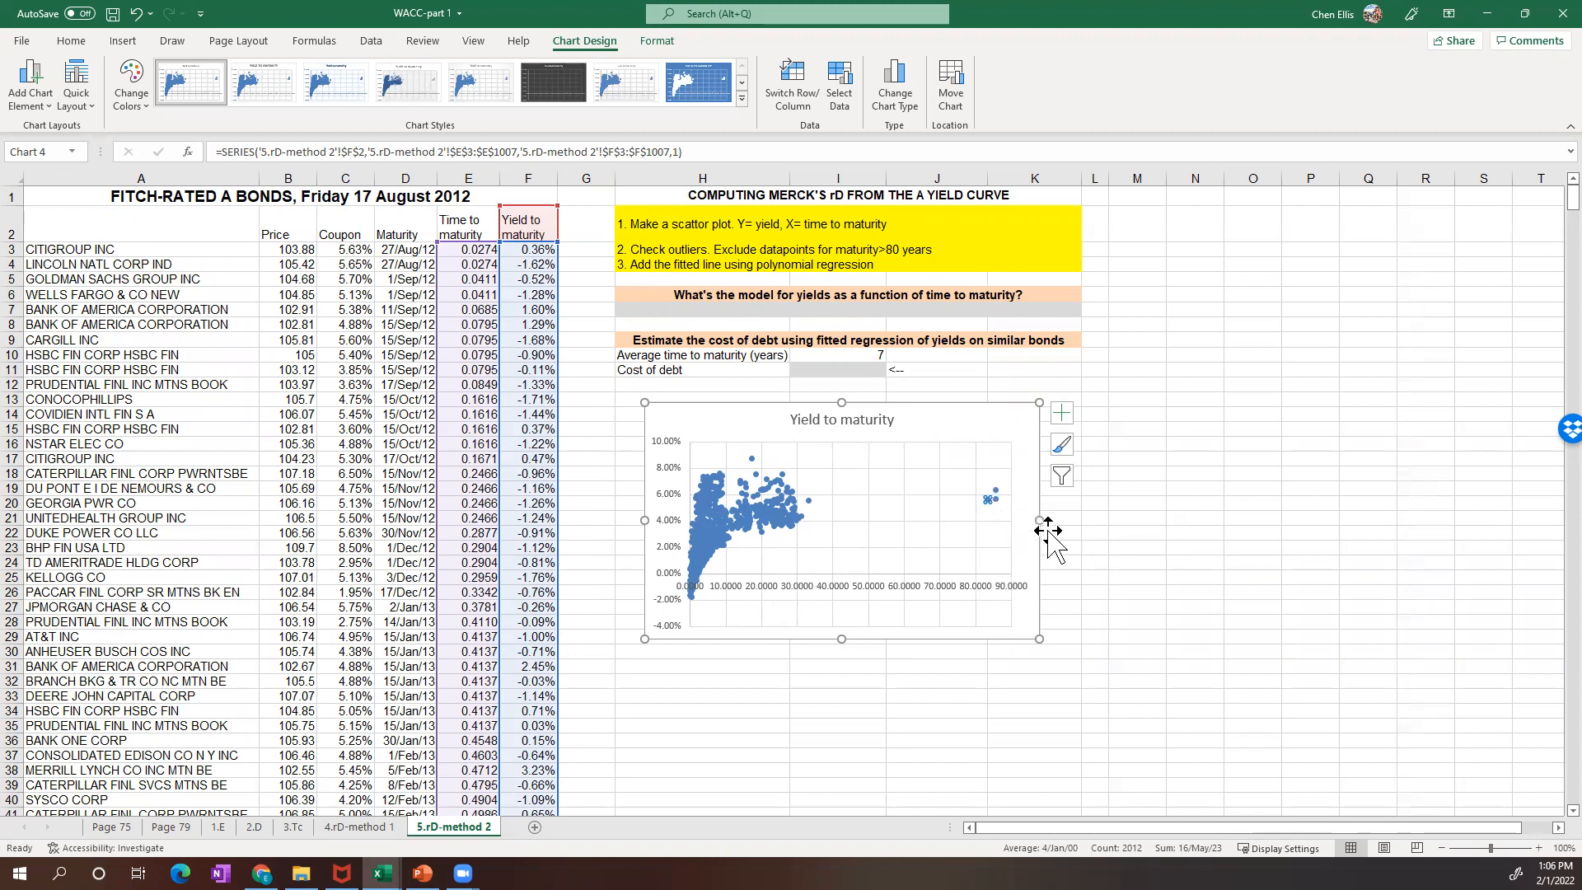
{"action": "scroll", "coordinate": [1543, 343], "scroll_direction": "down", "scroll_amount": 3}
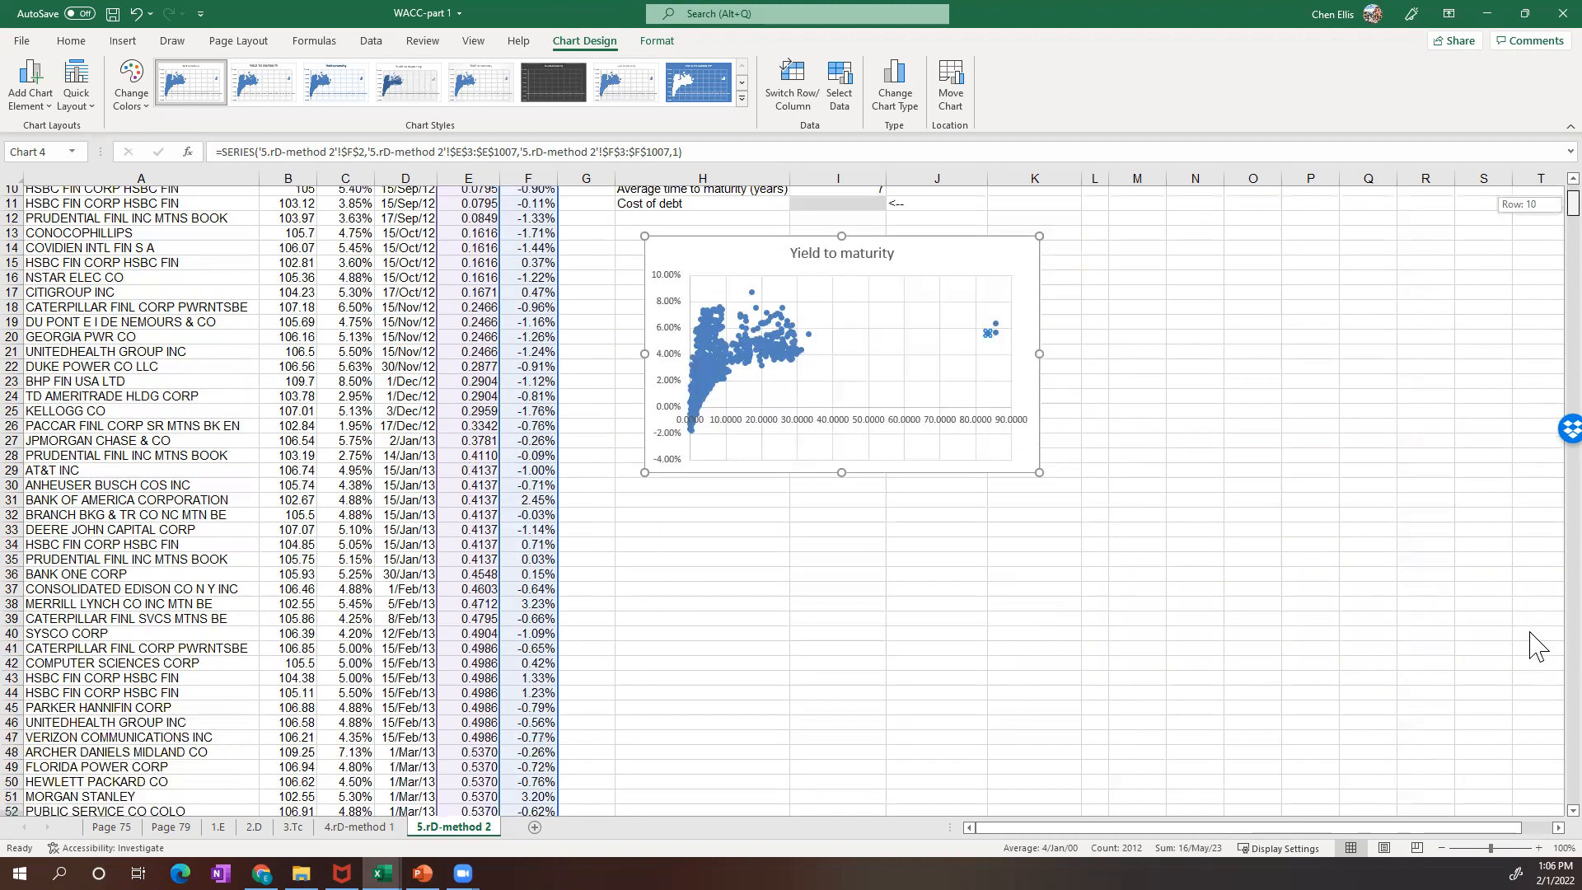
{"action": "scroll", "coordinate": [1534, 699], "scroll_direction": "down", "scroll_amount": 20}
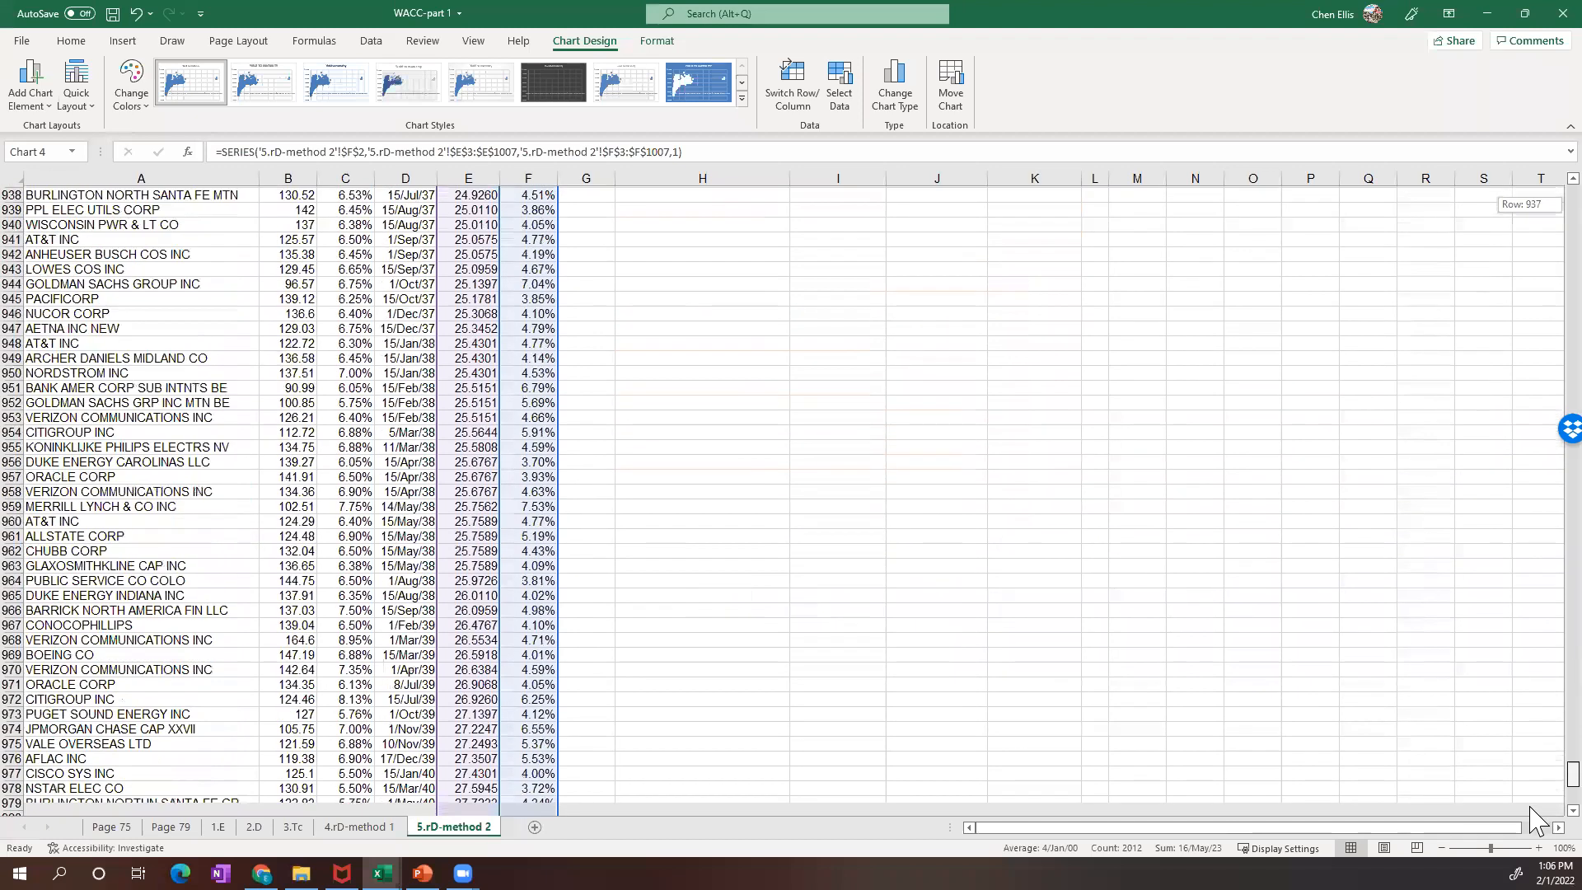
{"action": "scroll", "coordinate": [518, 608], "scroll_direction": "down", "scroll_amount": 2}
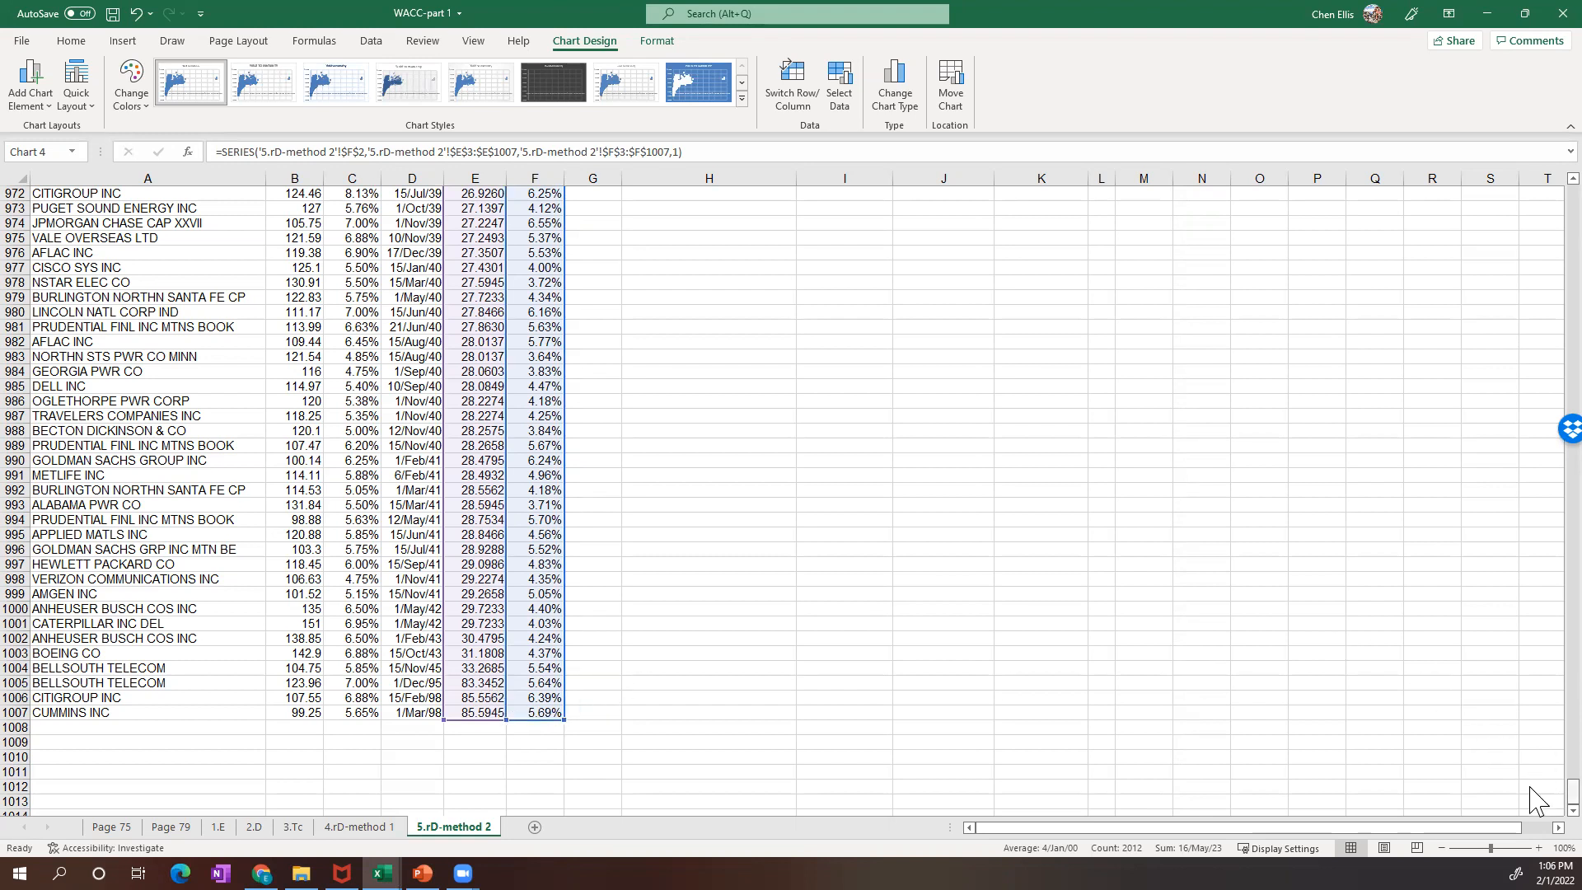
{"action": "left_click_drag", "start_coordinate": [570, 727], "coordinate": [574, 676]}
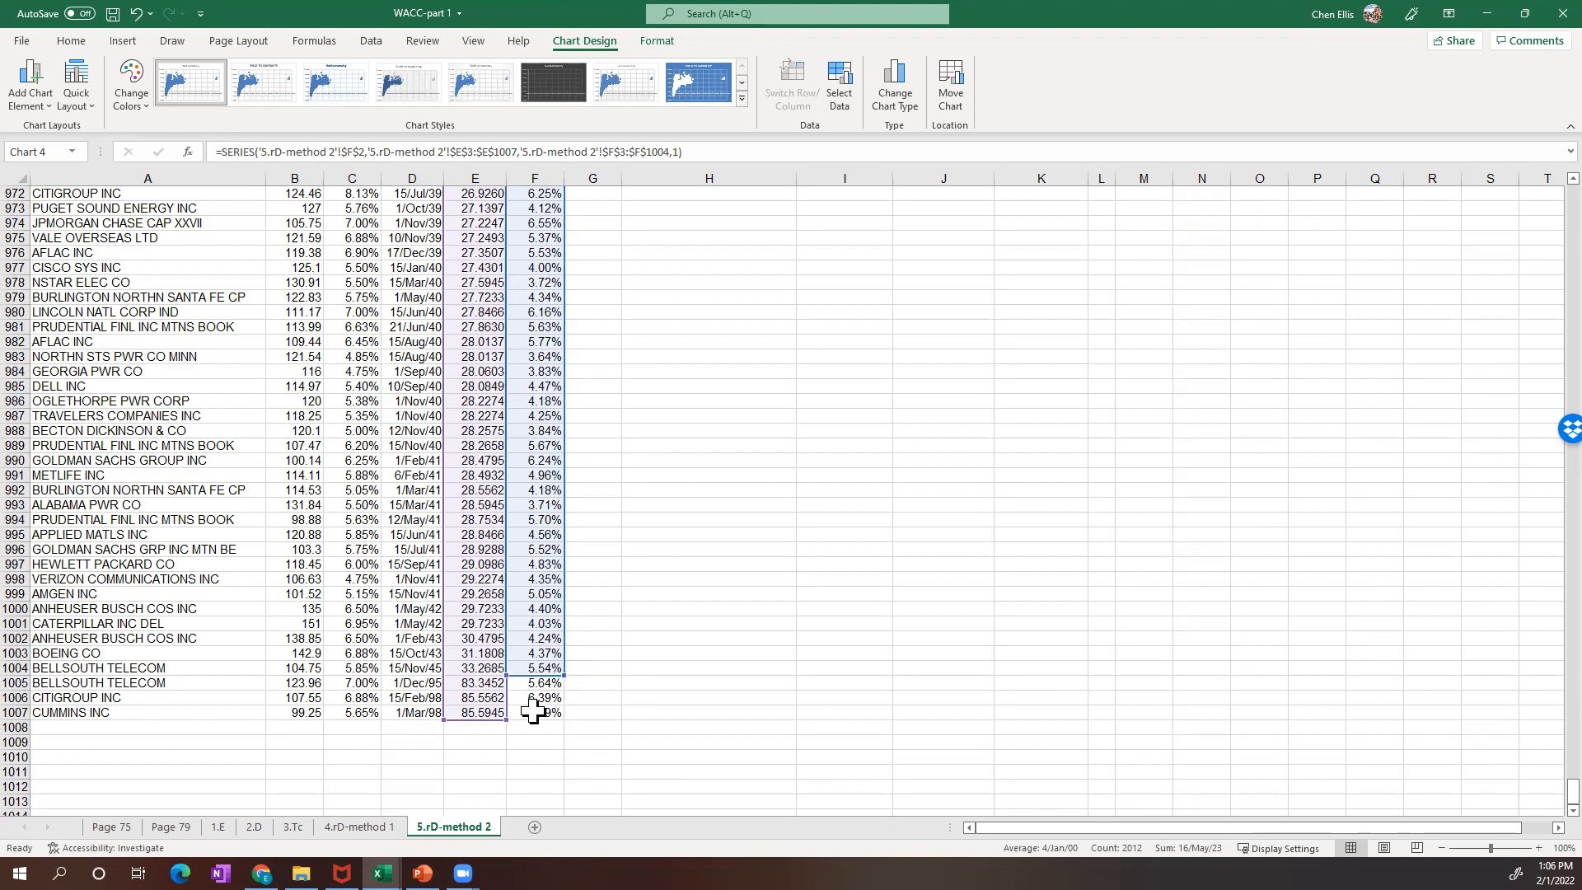
{"action": "left_click_drag", "start_coordinate": [506, 720], "coordinate": [533, 671]}
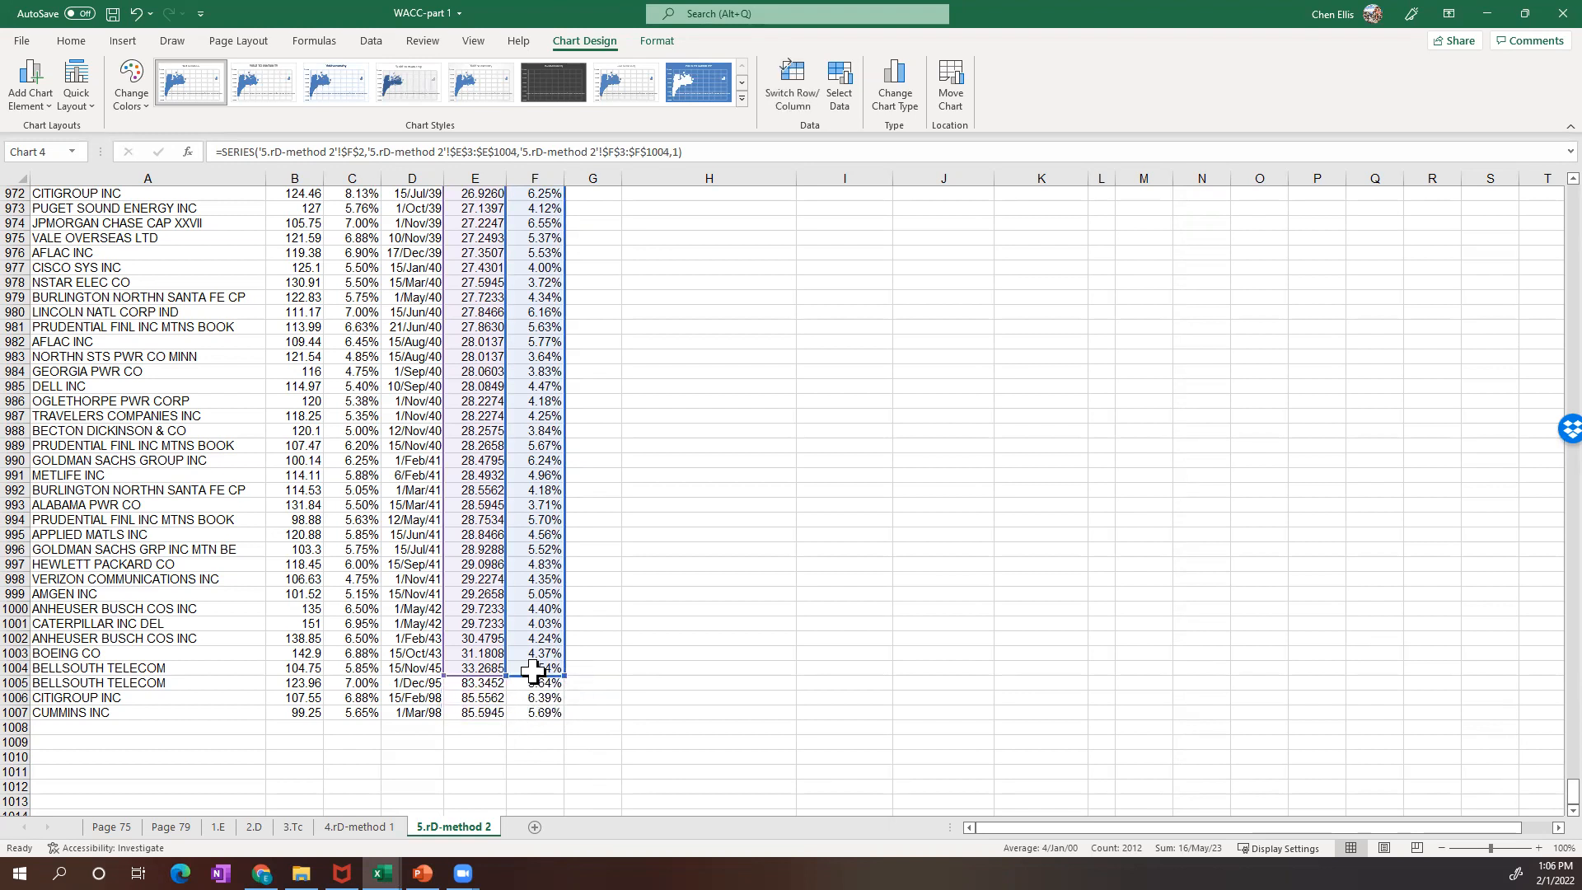
{"action": "scroll", "coordinate": [1542, 741], "scroll_direction": "up", "scroll_amount": 3}
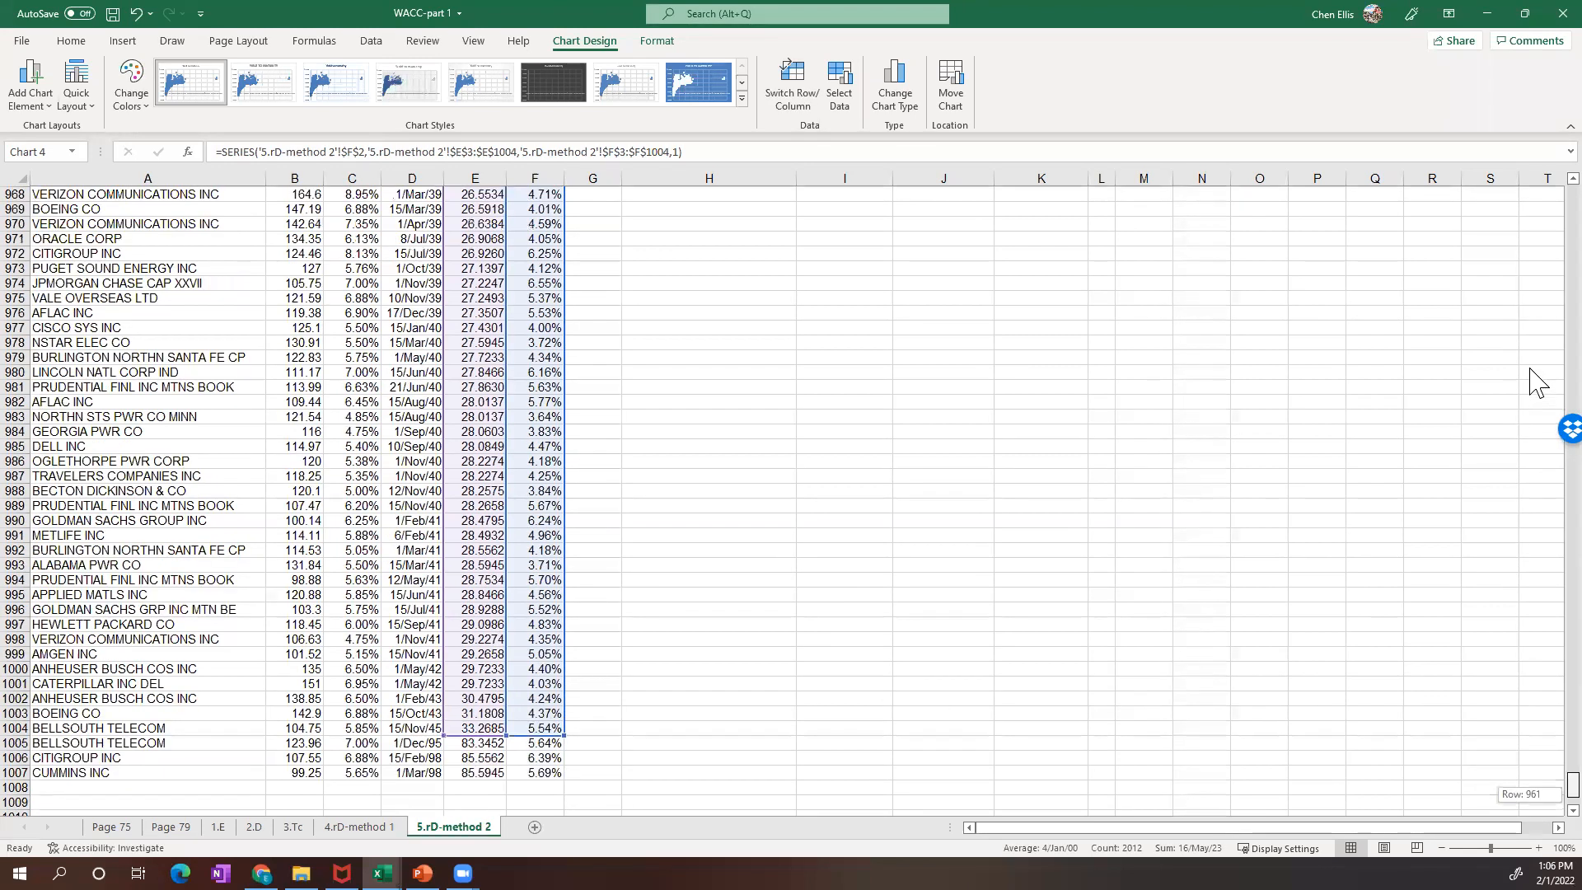
{"action": "scroll", "coordinate": [1536, 381], "scroll_direction": "up", "scroll_amount": 20}
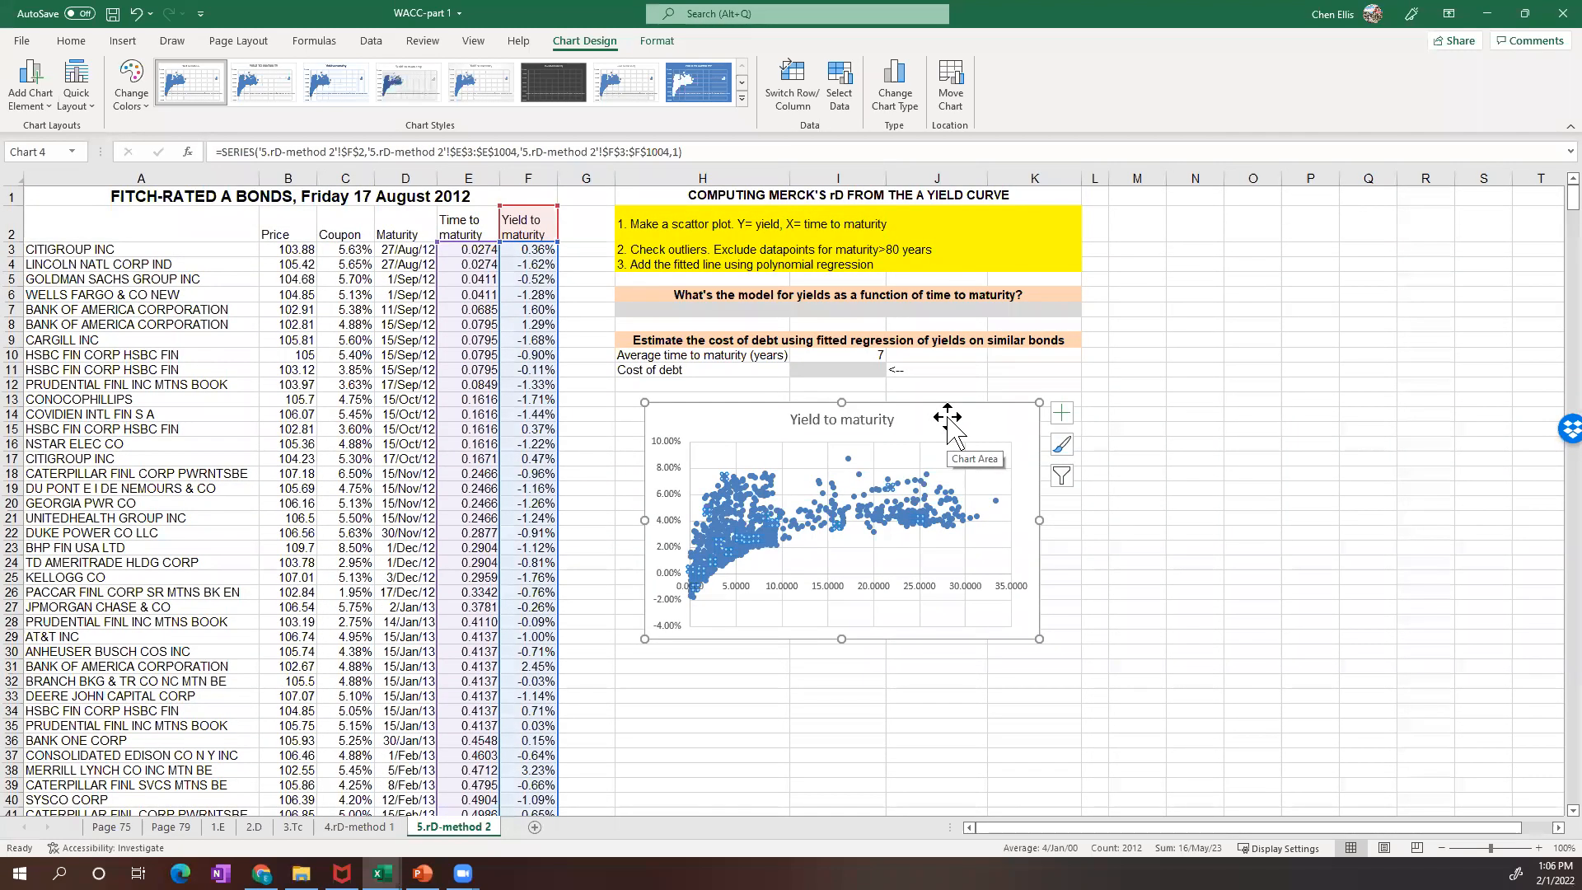
{"action": "left_click", "coordinate": [1141, 430]}
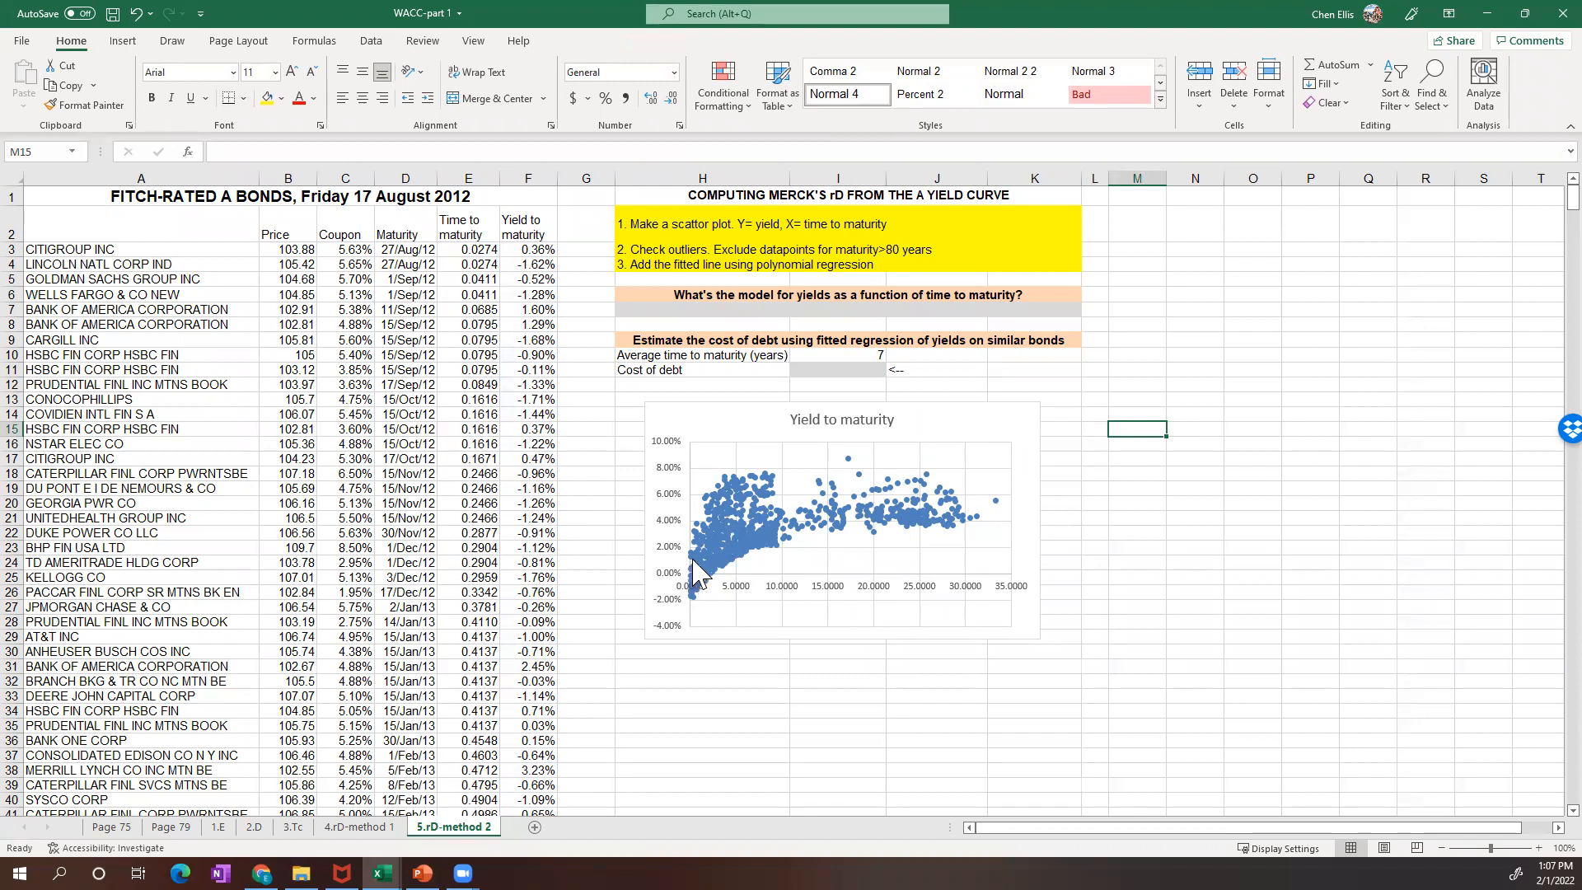
Add a polynomial trendline of order 3 to the yield scatter plot
{"action": "left_click", "coordinate": [985, 433]}
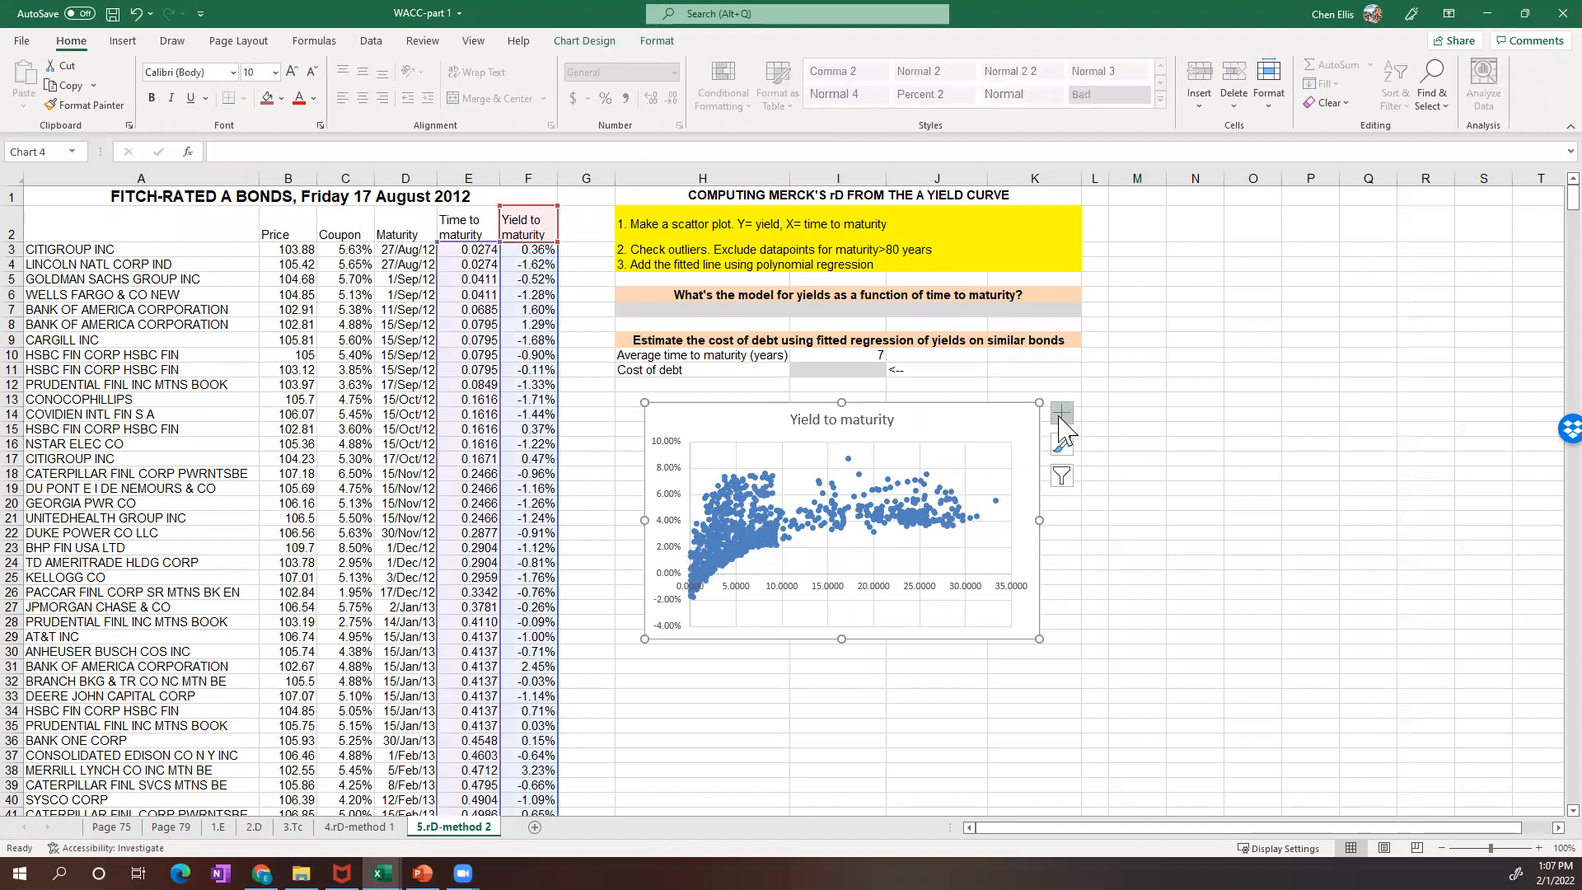
{"action": "left_click", "coordinate": [1062, 414]}
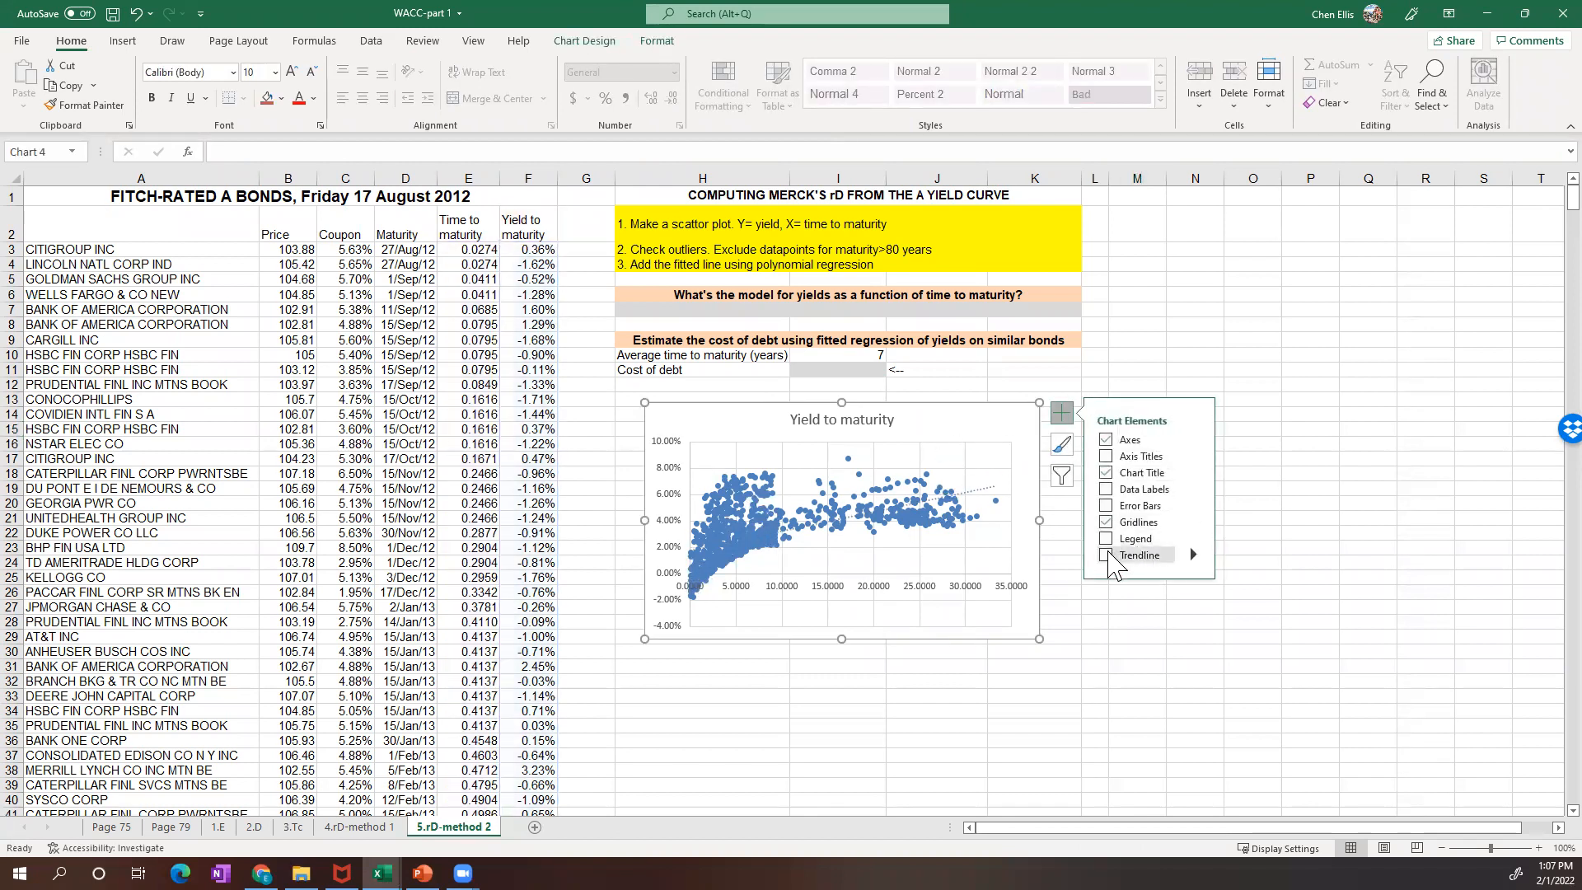
{"action": "left_click", "coordinate": [1194, 555]}
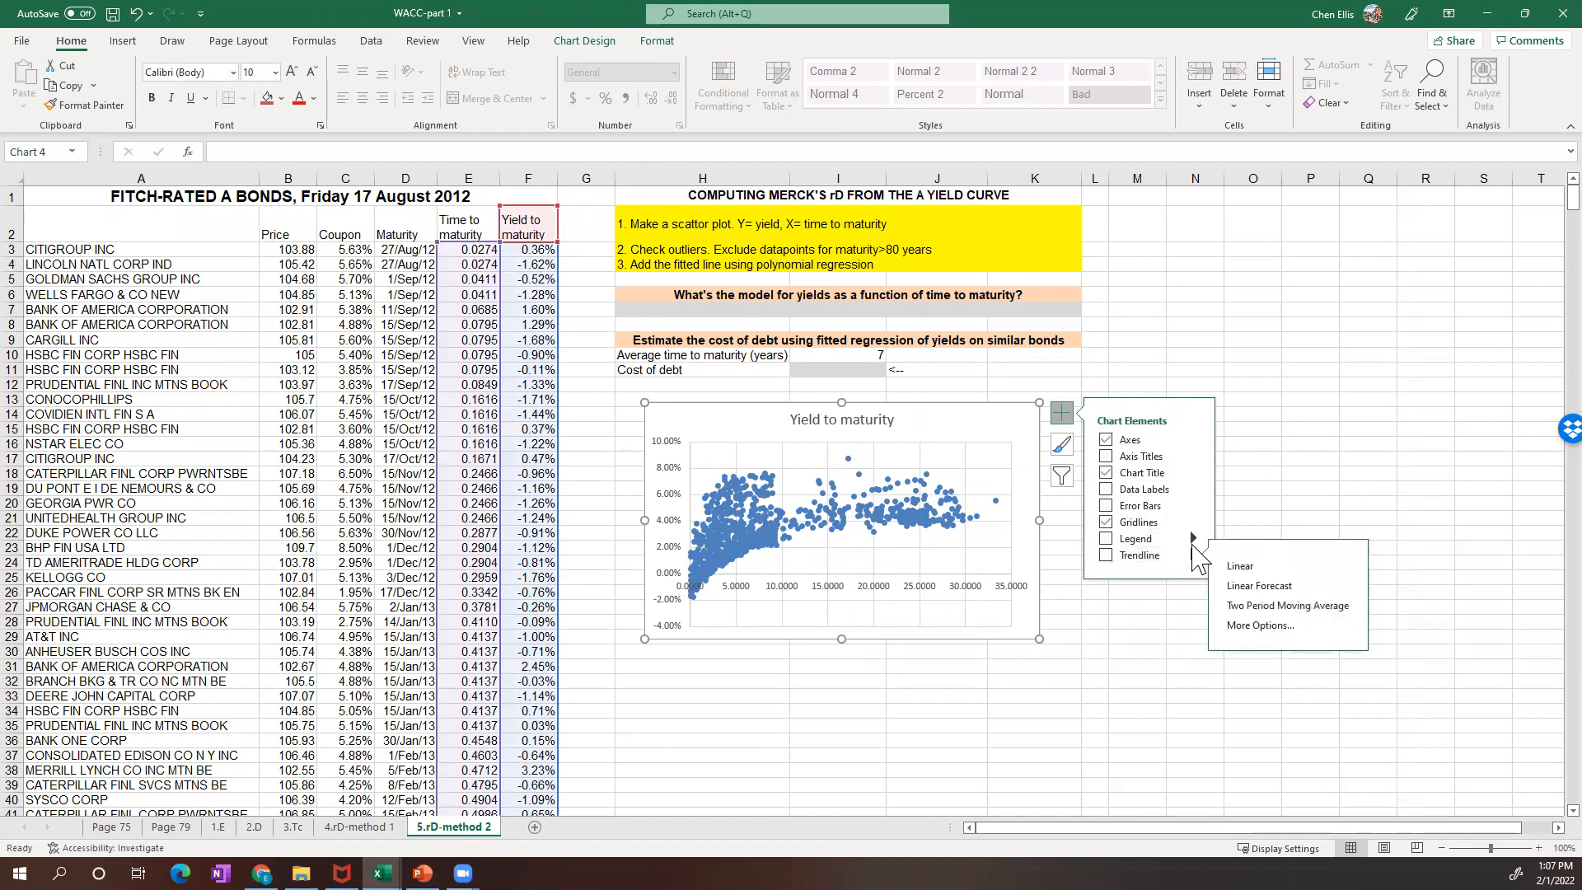
{"action": "left_click", "coordinate": [1262, 626]}
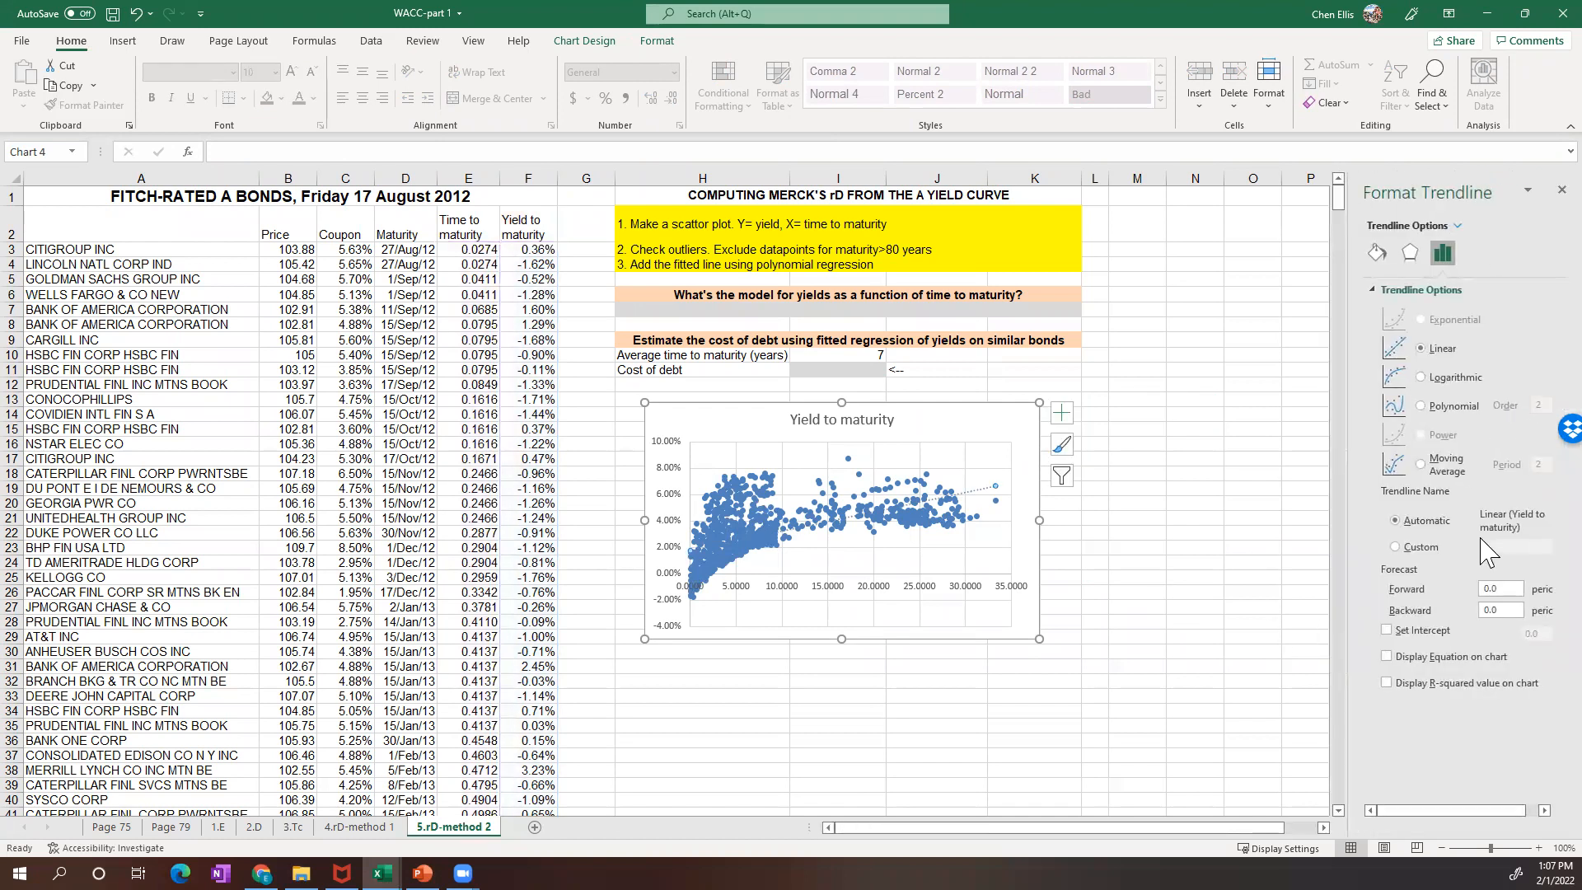
{"action": "left_click", "coordinate": [1421, 407]}
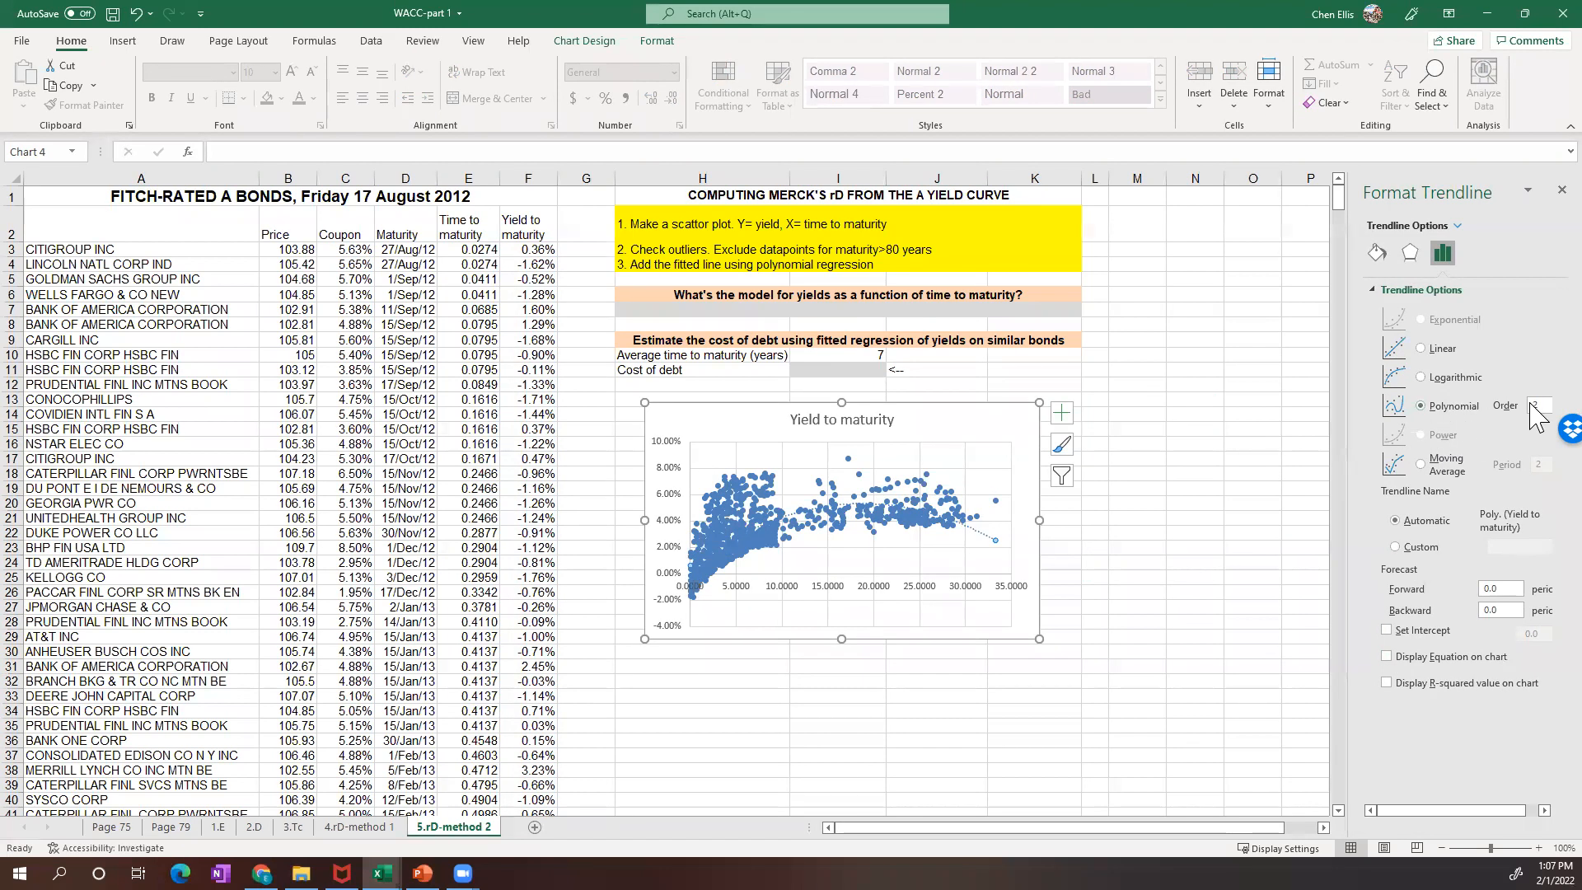
{"action": "left_click_drag", "start_coordinate": [1470, 813], "coordinate": [1487, 811]}
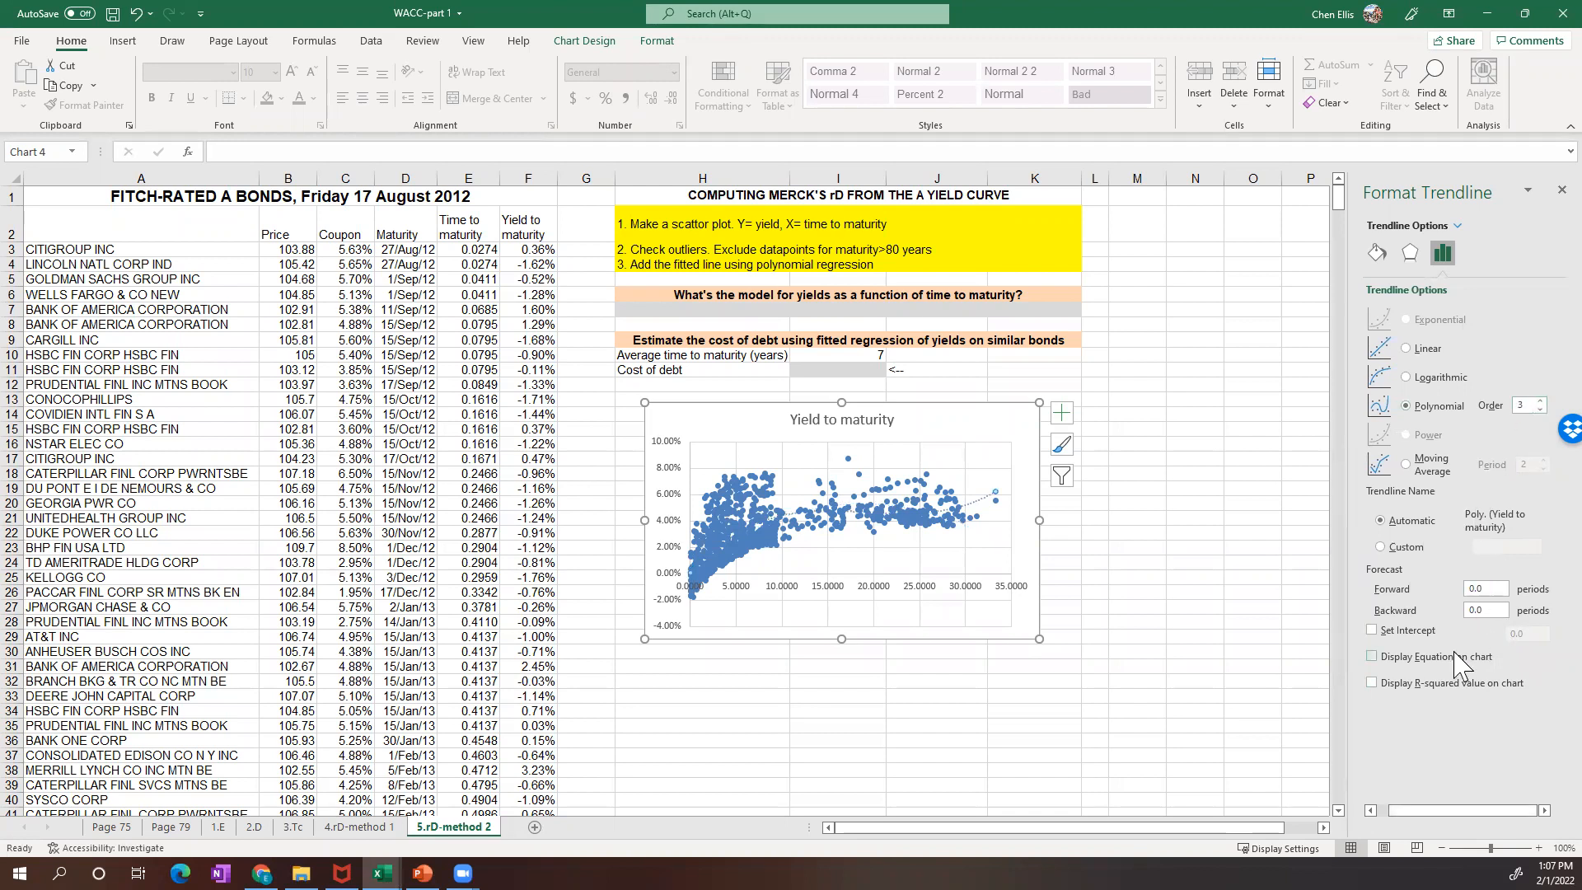
Display the trendline's equation and R-squared value on the chart and move their label above the data points
{"action": "left_click", "coordinate": [1371, 656]}
{"action": "left_click", "coordinate": [1371, 683]}
{"action": "left_click", "coordinate": [954, 478]}
{"action": "left_click_drag", "start_coordinate": [954, 478], "coordinate": [987, 429]}
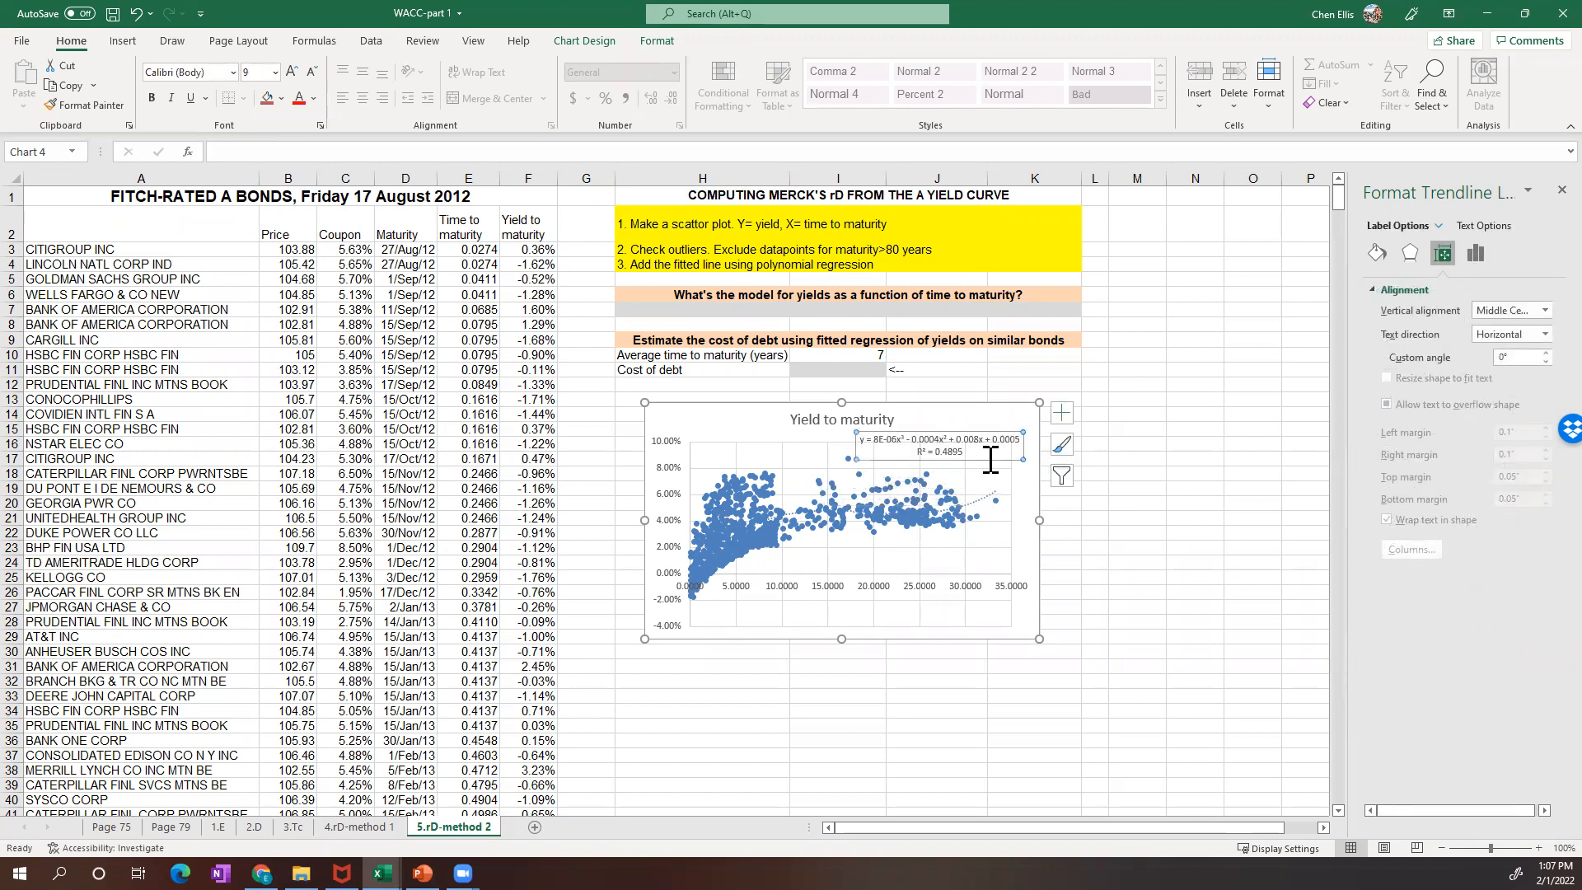
{"action": "left_click", "coordinate": [1475, 255]}
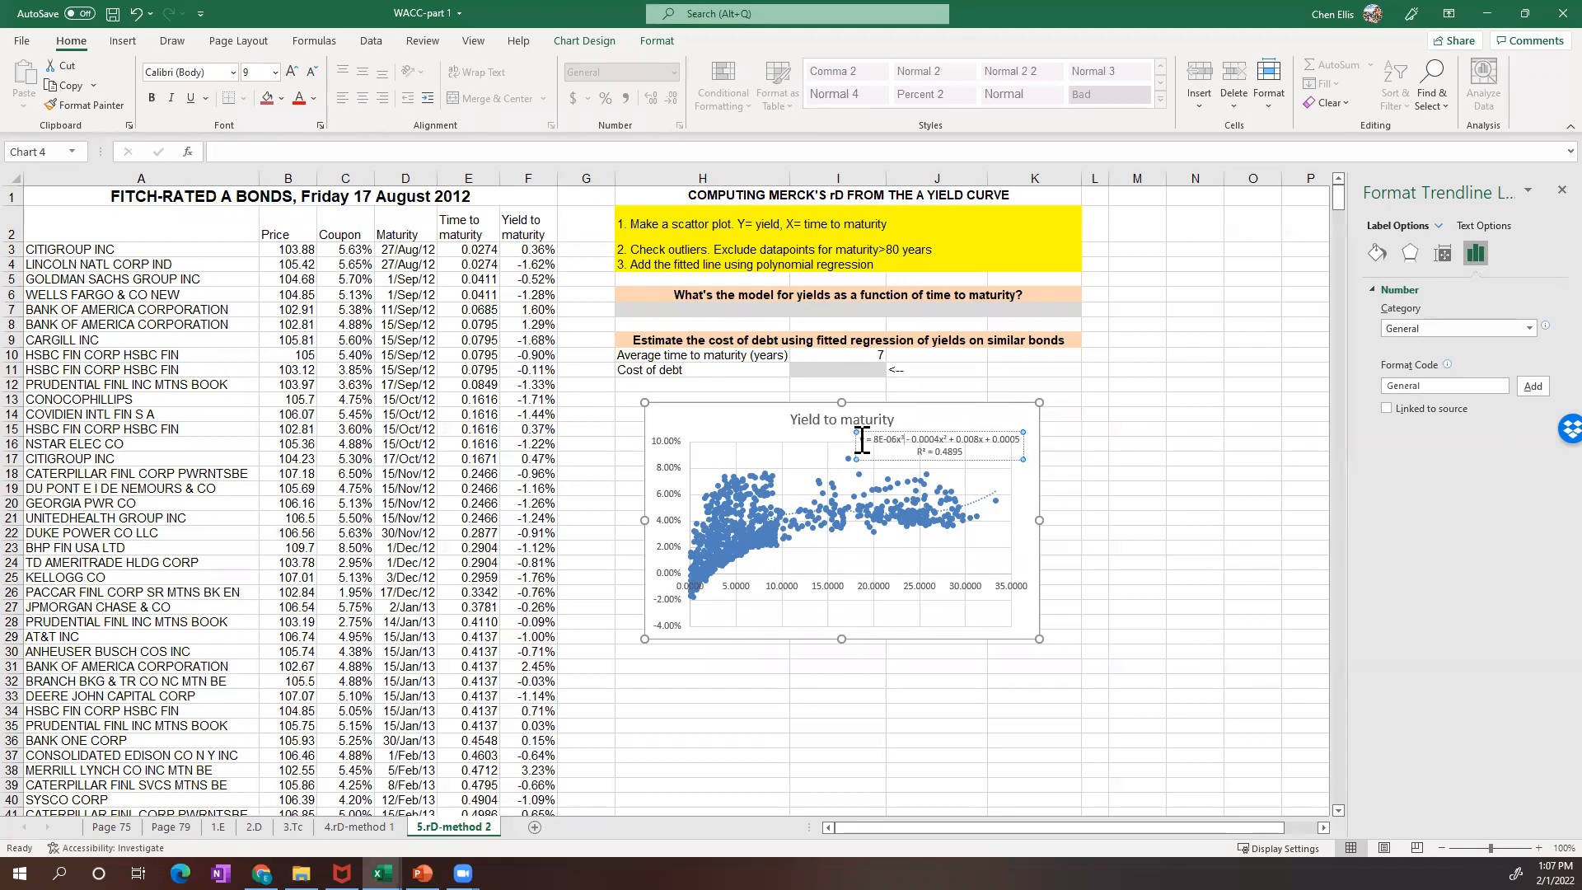
Copy the trendline equation from the chart label into cell H7 as y = 8E-06x3 - 0.0004x2 + 0.008x + 0.0005
{"action": "left_click_drag", "start_coordinate": [860, 439], "coordinate": [1022, 440]}
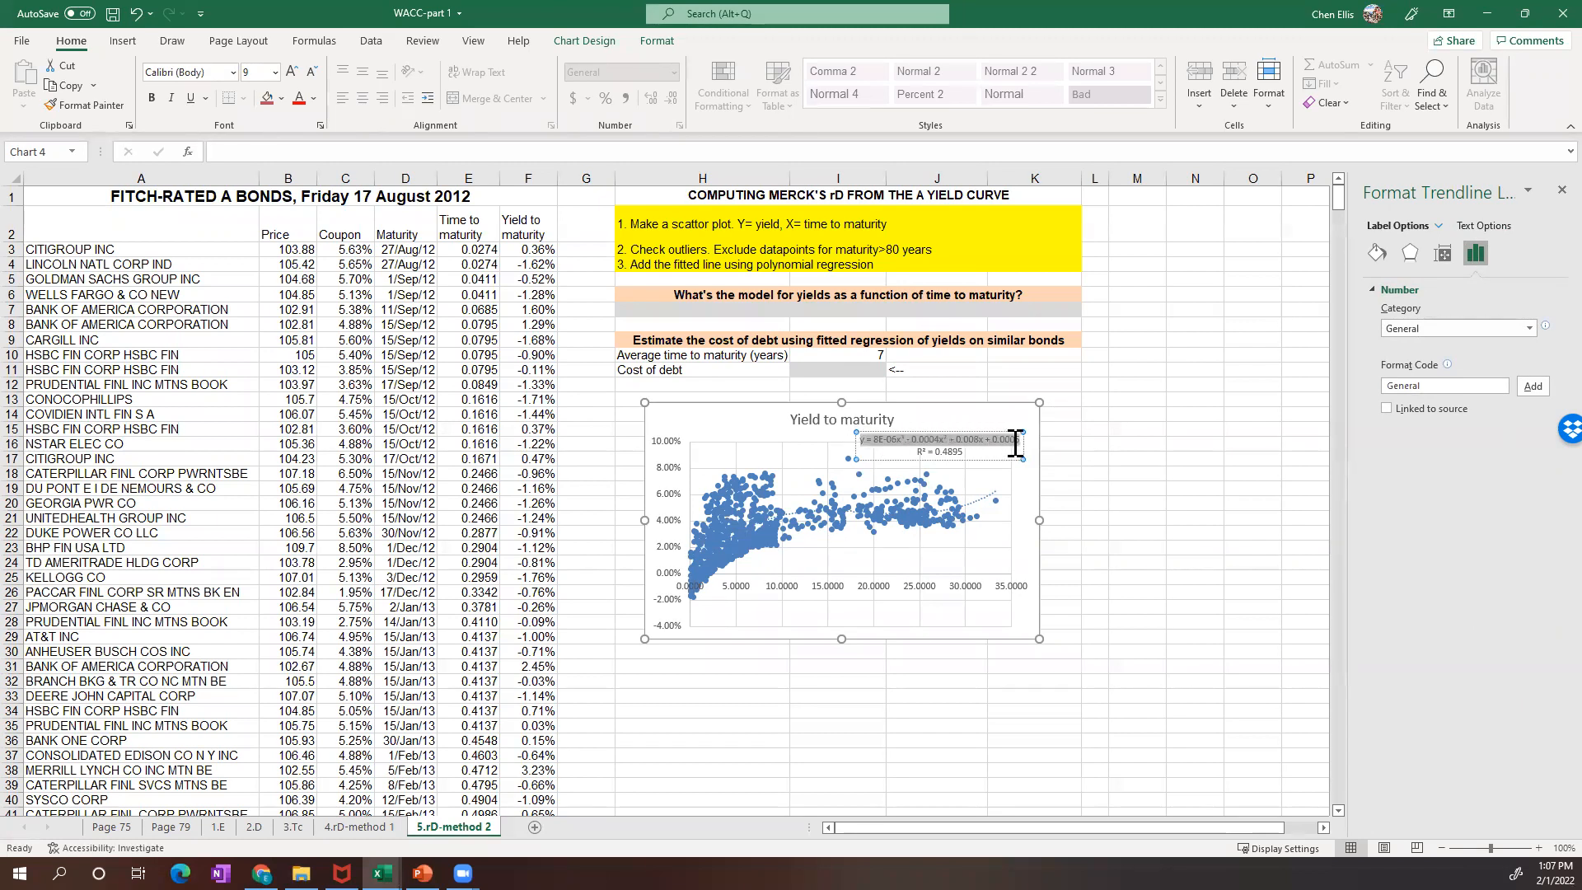
{"action": "left_click", "coordinate": [851, 313]}
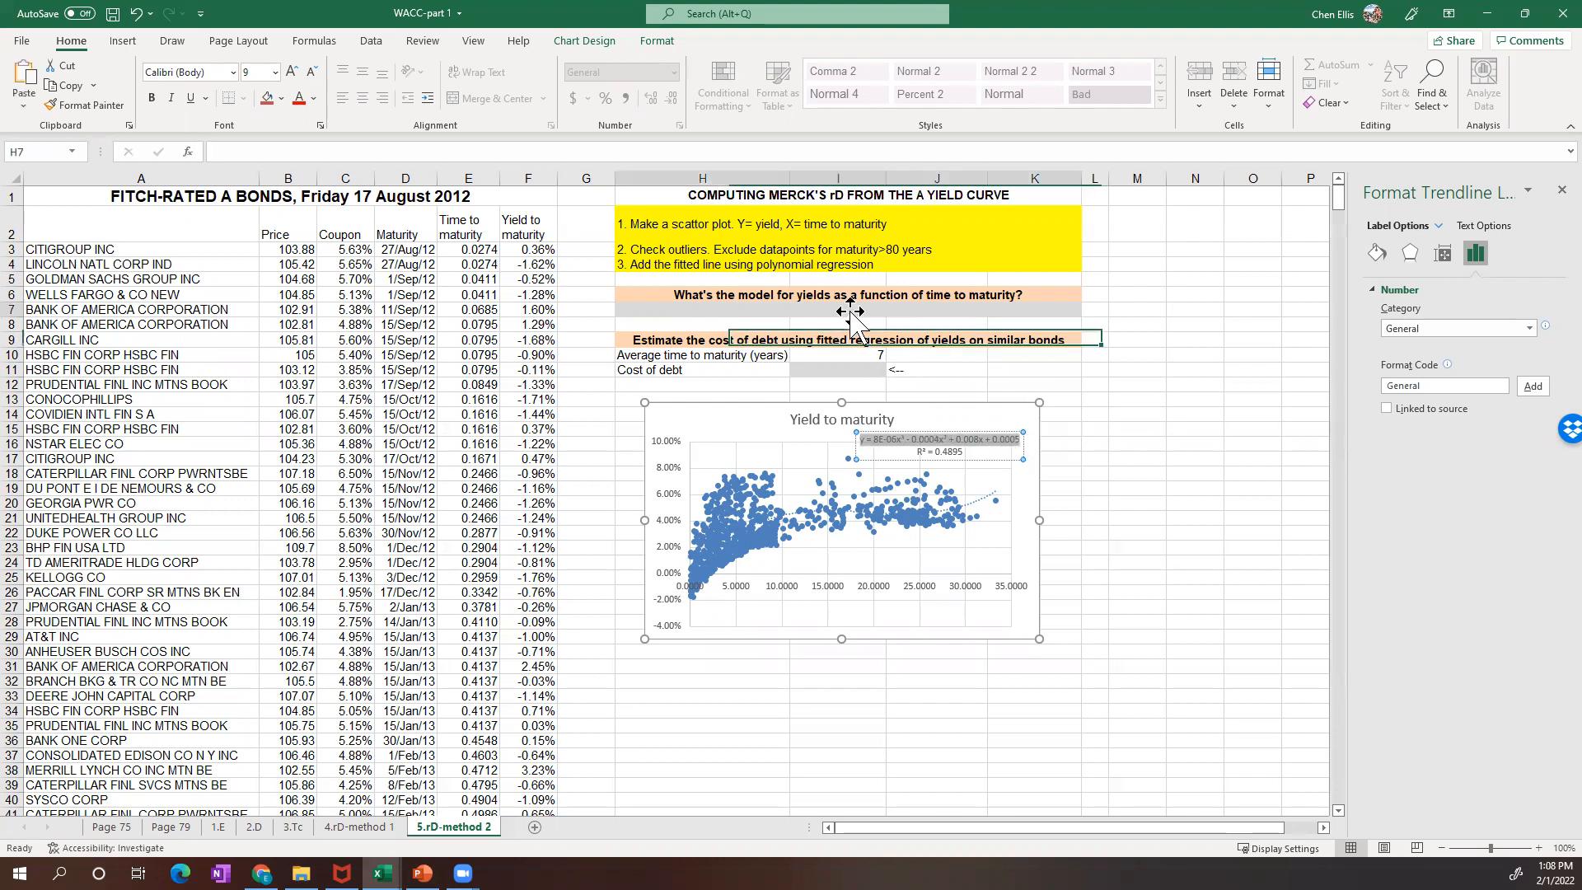
{"action": "key", "text": "ctrl+v"}
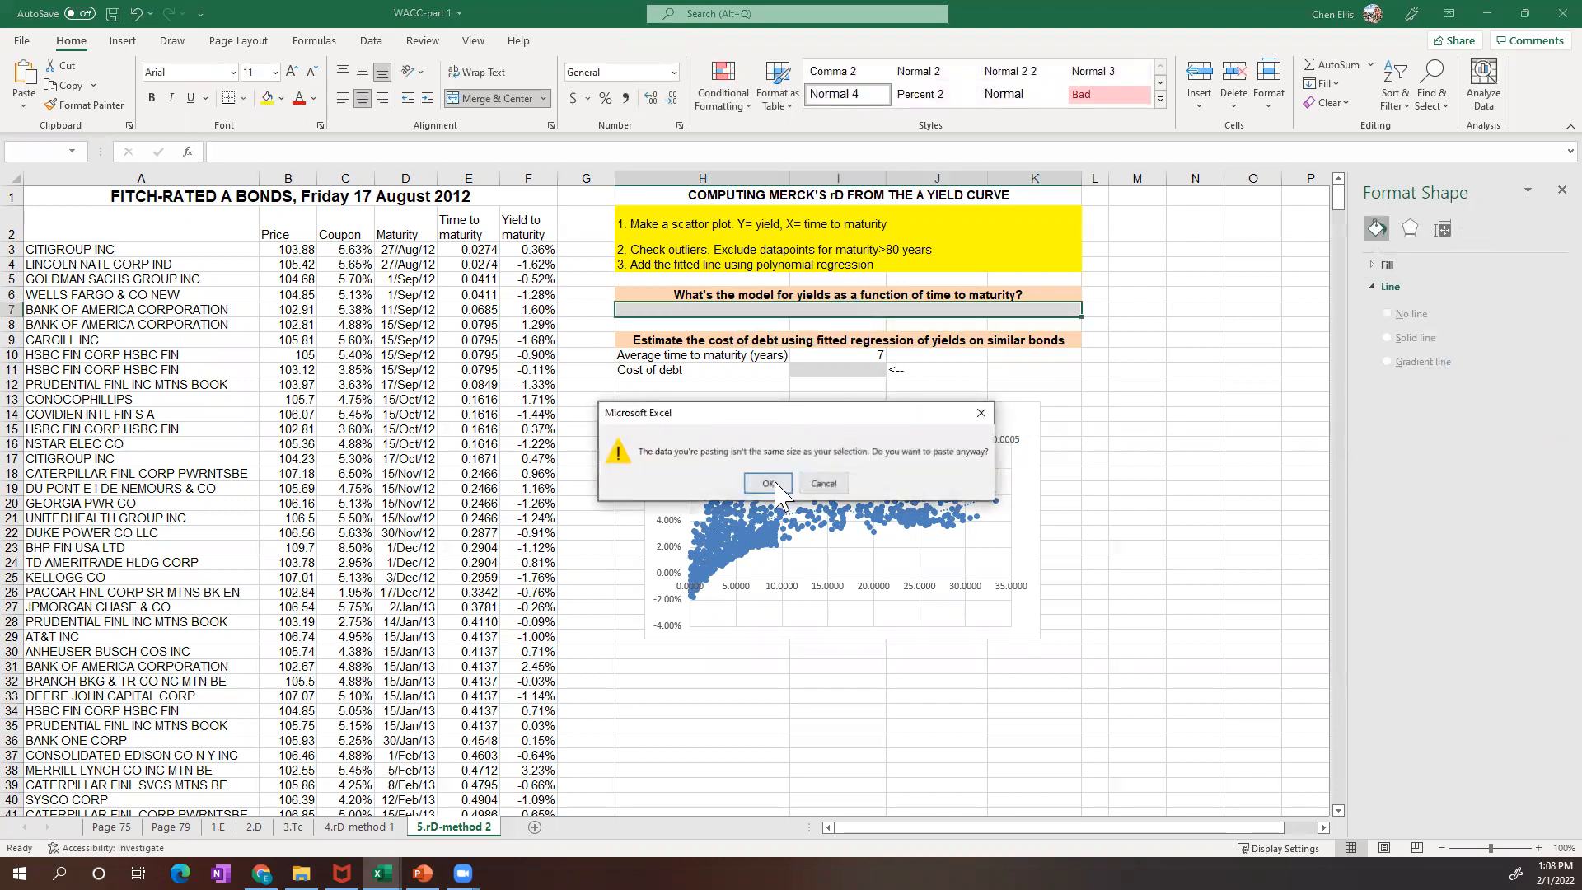
{"action": "left_click", "coordinate": [767, 483]}
{"action": "left_click", "coordinate": [789, 484]}
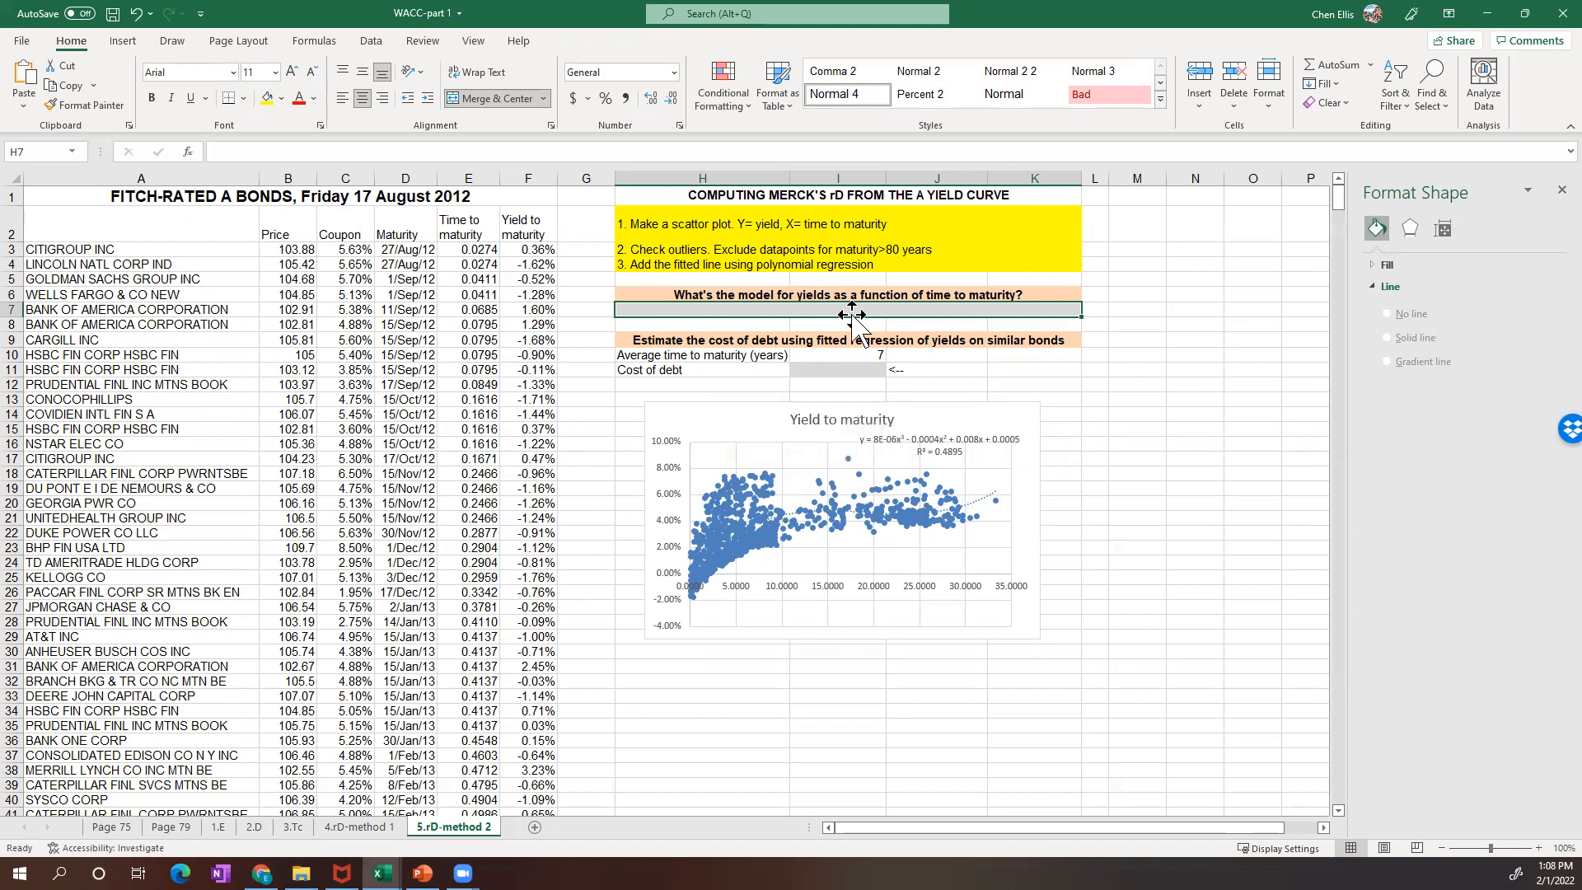
{"action": "left_click", "coordinate": [392, 152]}
{"action": "type", "text": "y = 8E-06x3 - 0.0004x2 + 0.008x + 0.0005"}
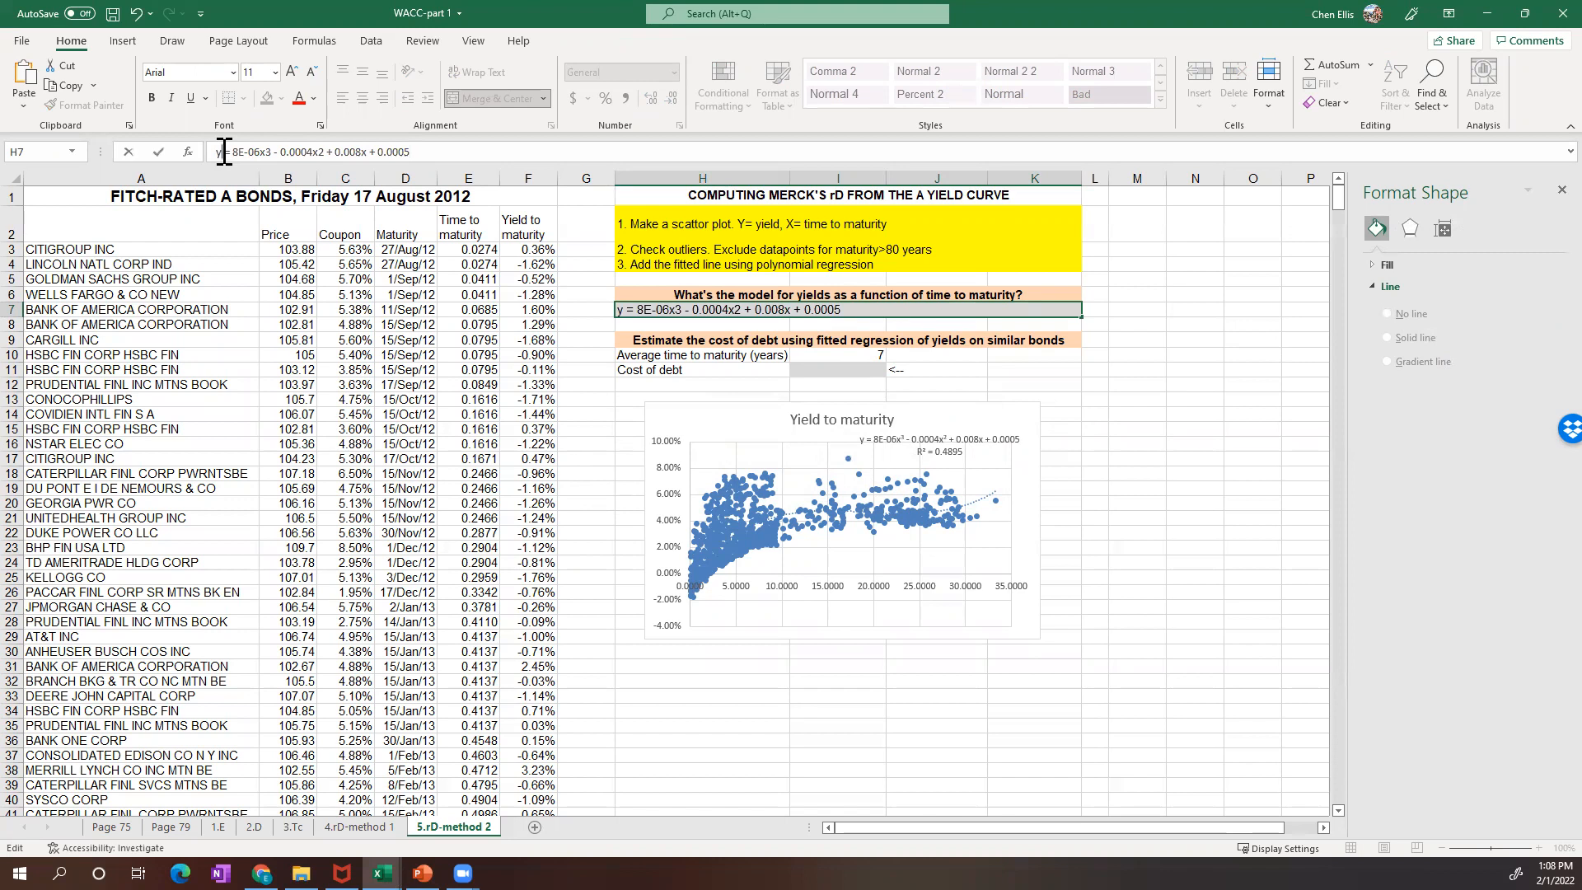
In the H7 equation, rename y to yield and rewrite the cubic term as 8E-06*maturity^3
{"action": "type", "text": "ield"}
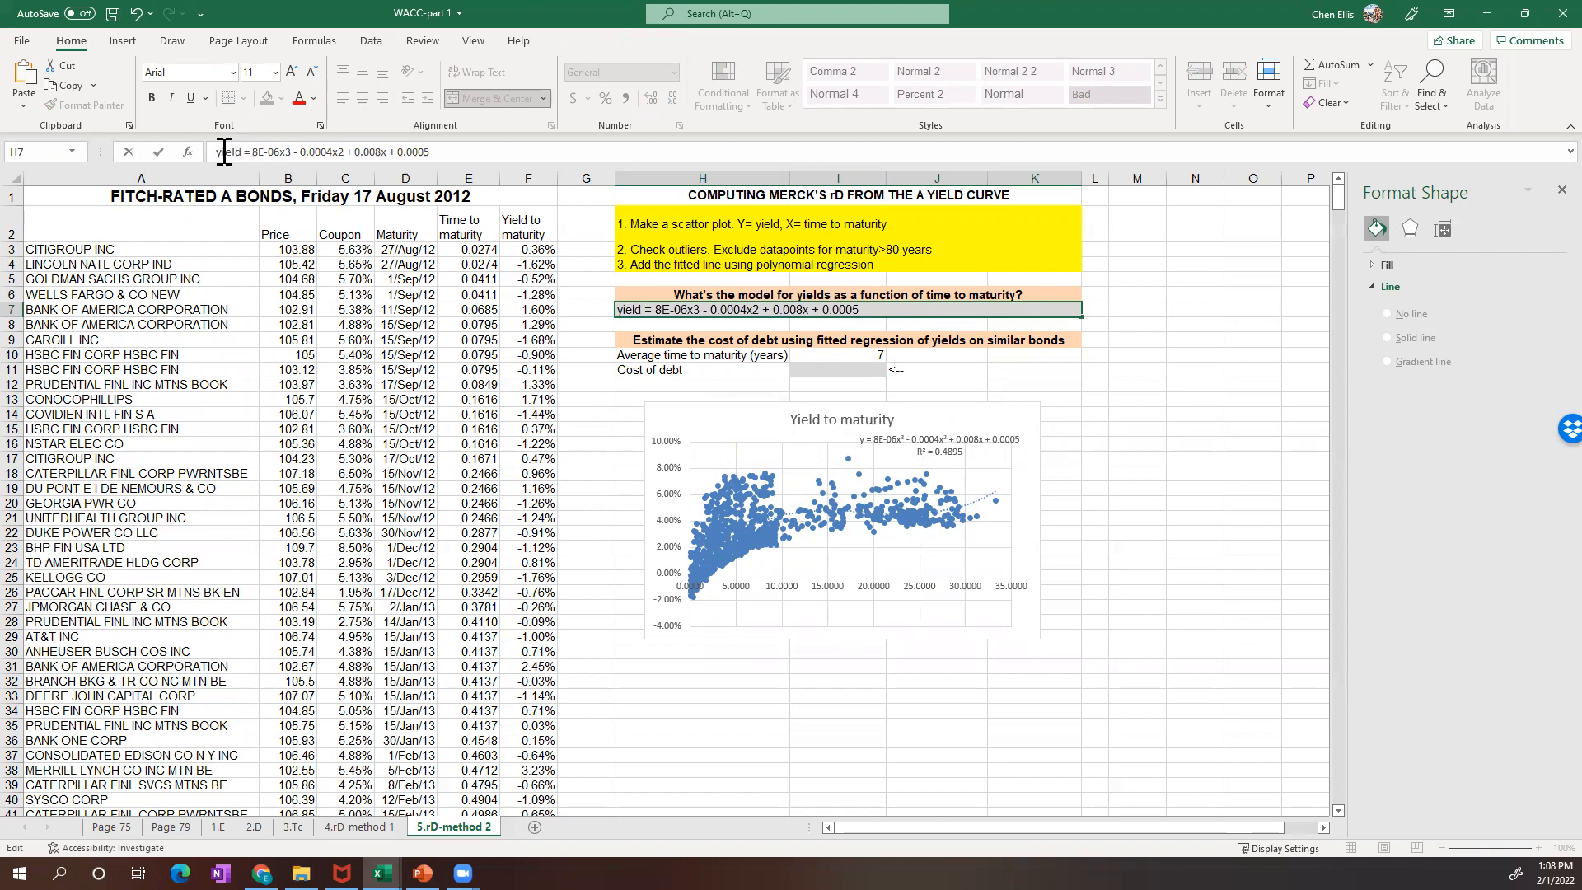
{"action": "key", "text": "BackSpace"}
{"action": "type", "text": "ma"}
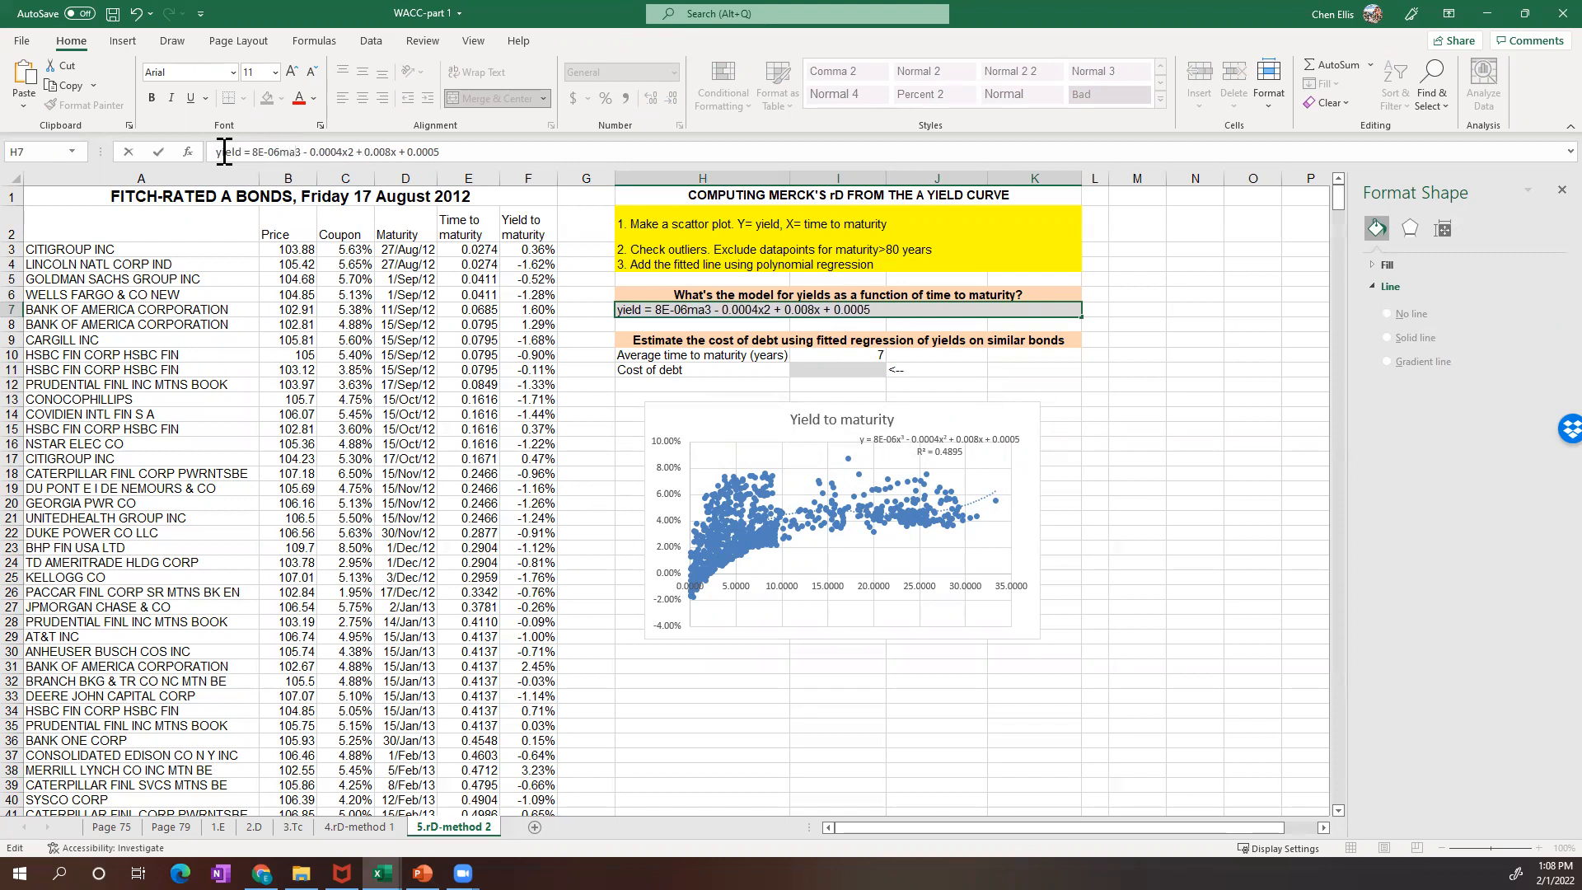
{"action": "type", "text": "turity"}
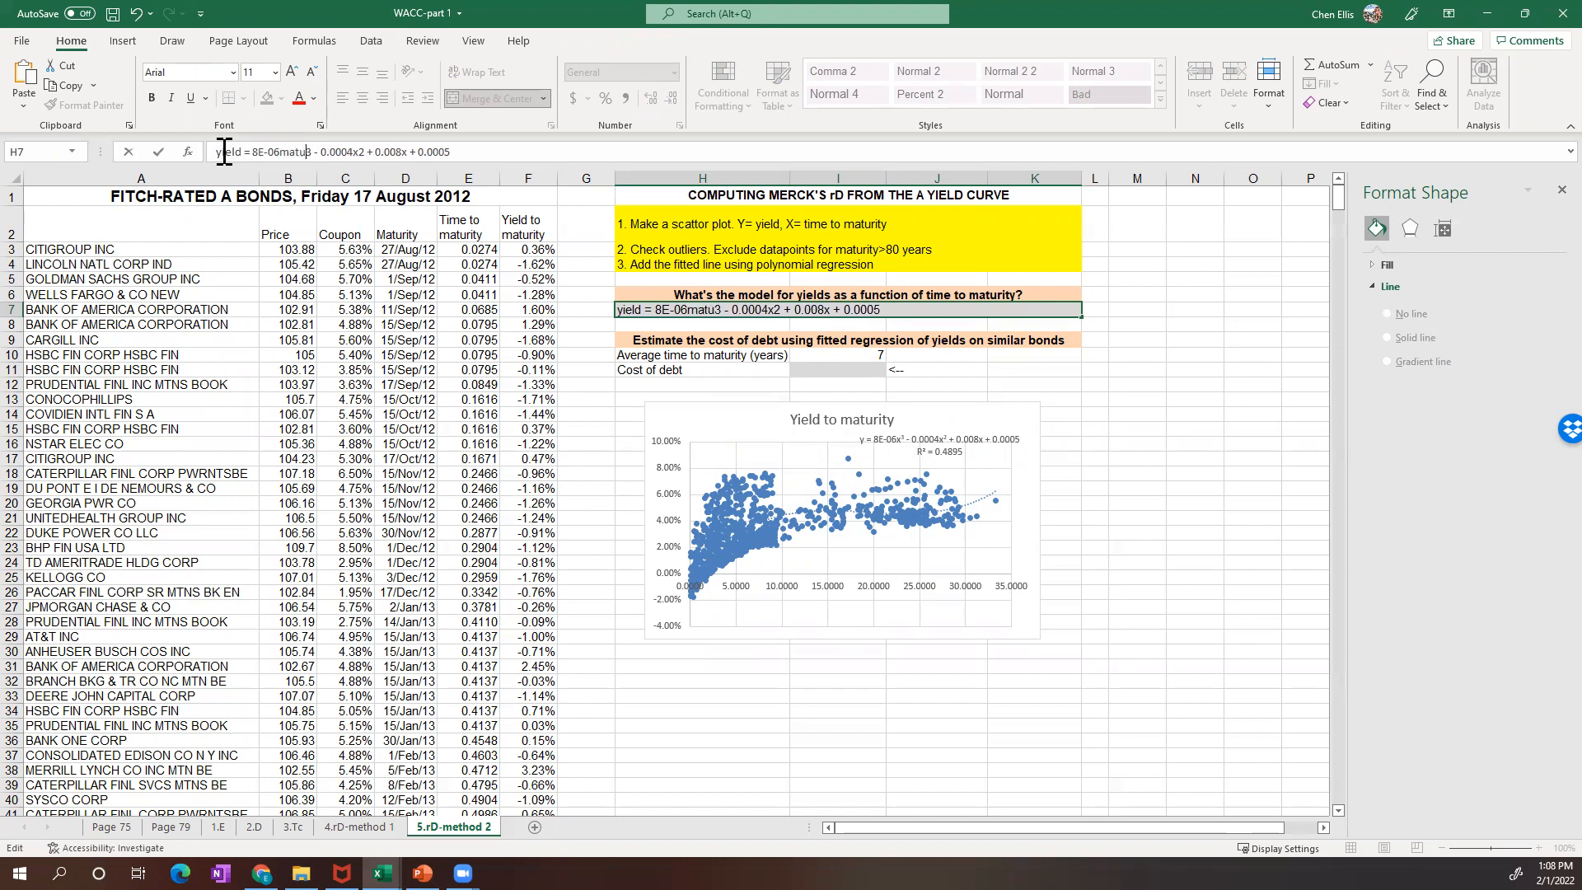
{"action": "type", "text": "^"}
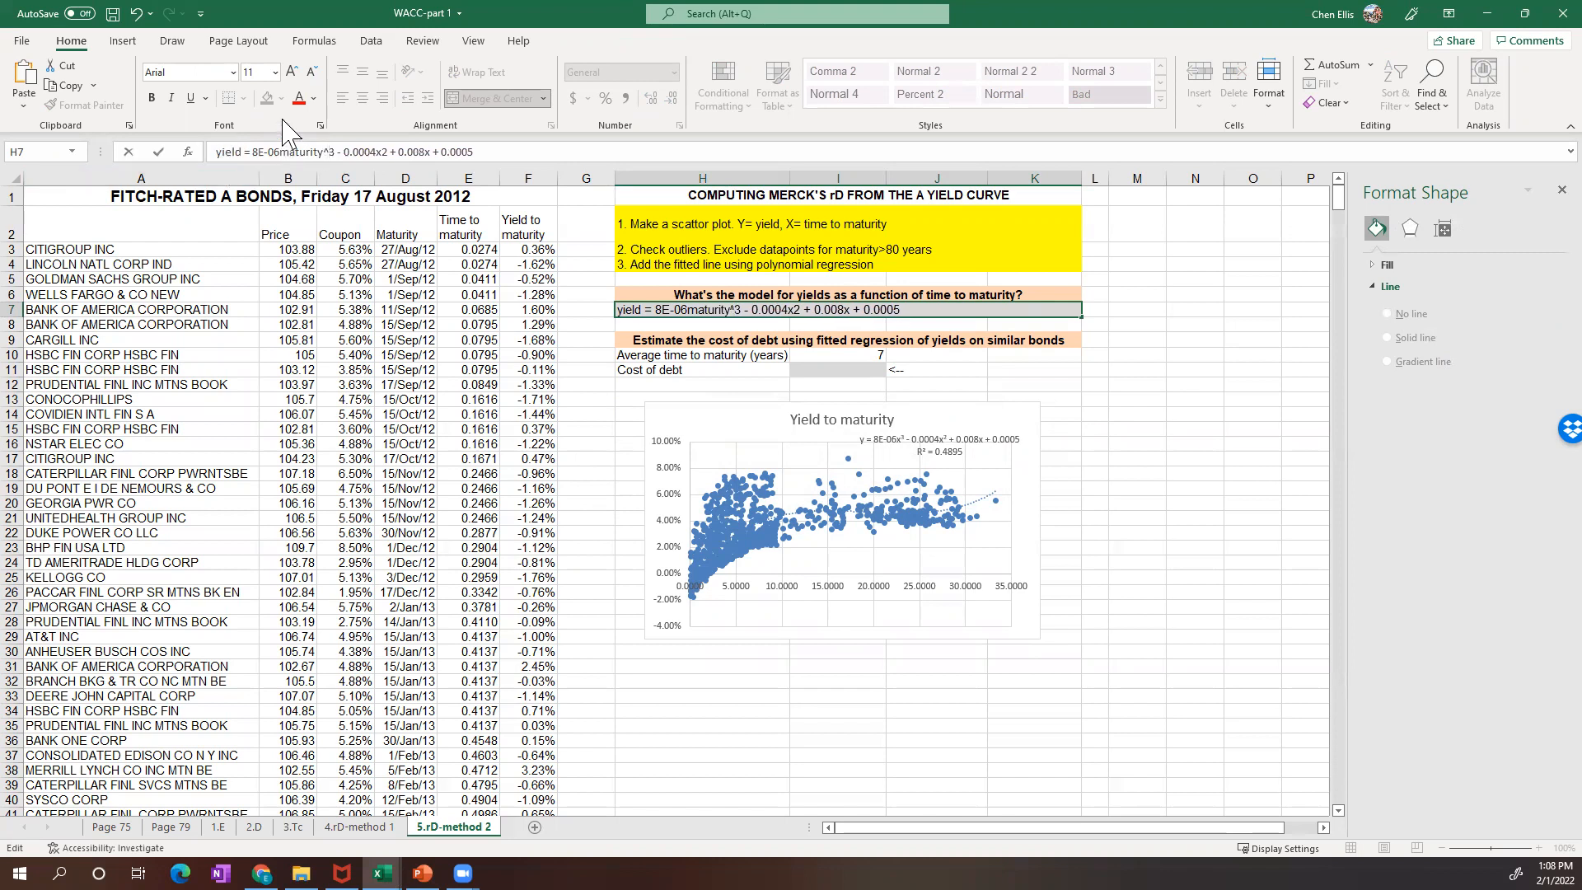
{"action": "left_click", "coordinate": [279, 151]}
{"action": "type", "text": "*"}
Rewrite the remaining x terms of the H7 equation as 0.0004*maturity^2 and 0.008*maturity
{"action": "left_click_drag", "start_coordinate": [280, 152], "coordinate": [389, 155]}
{"action": "key", "text": "ctrl+c"}
{"action": "key", "text": "ctrl+v"}
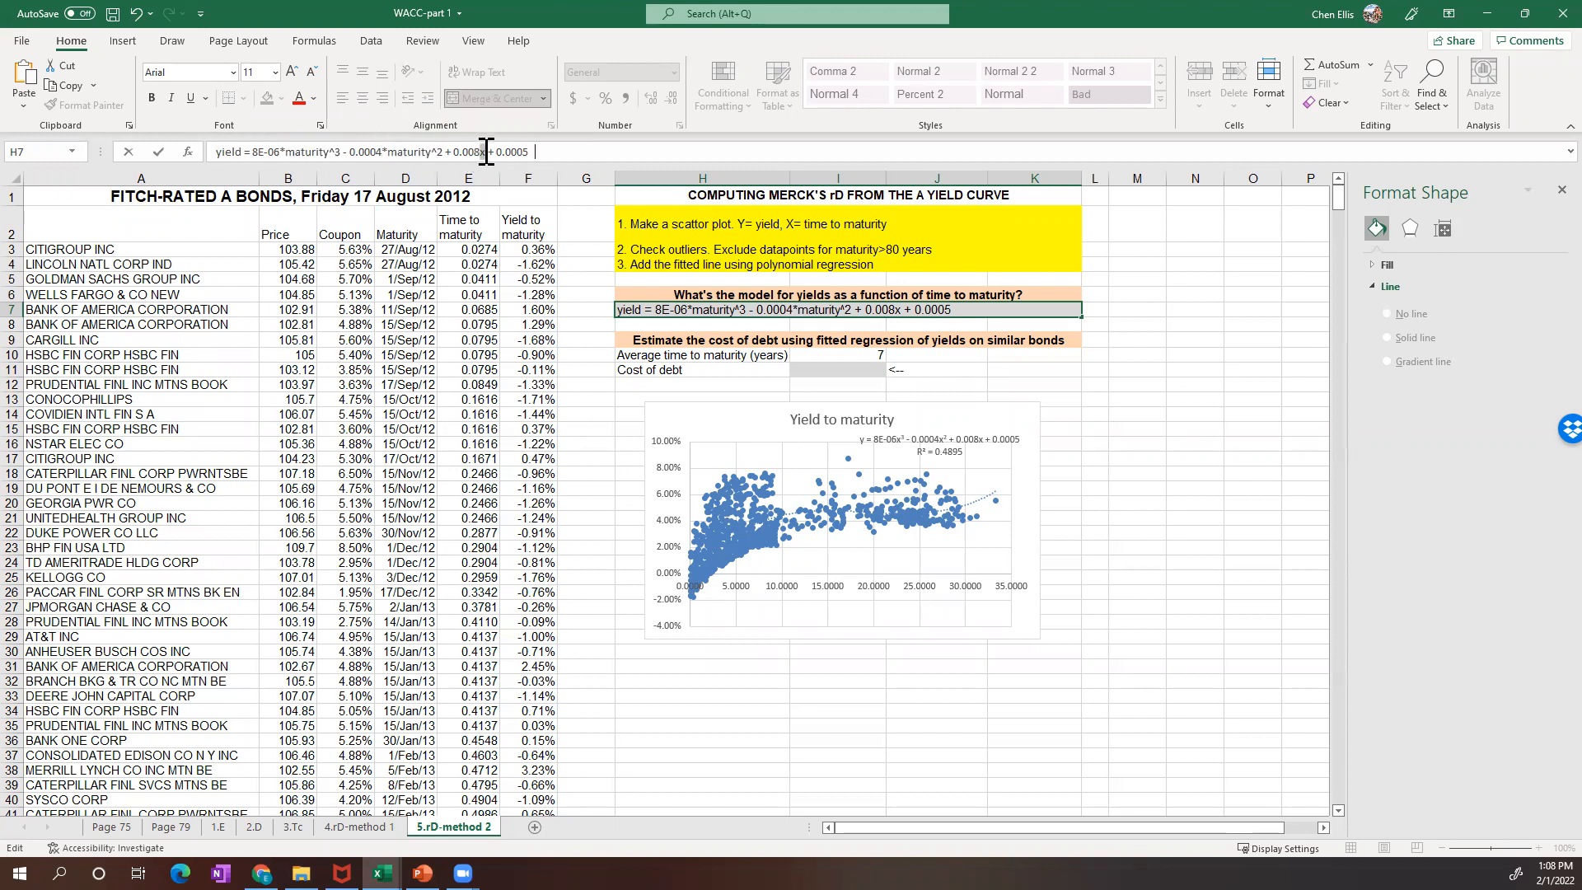
{"action": "key", "text": "ctrl+v"}
{"action": "key", "text": "BackSpace"}
{"action": "key", "text": "Return"}
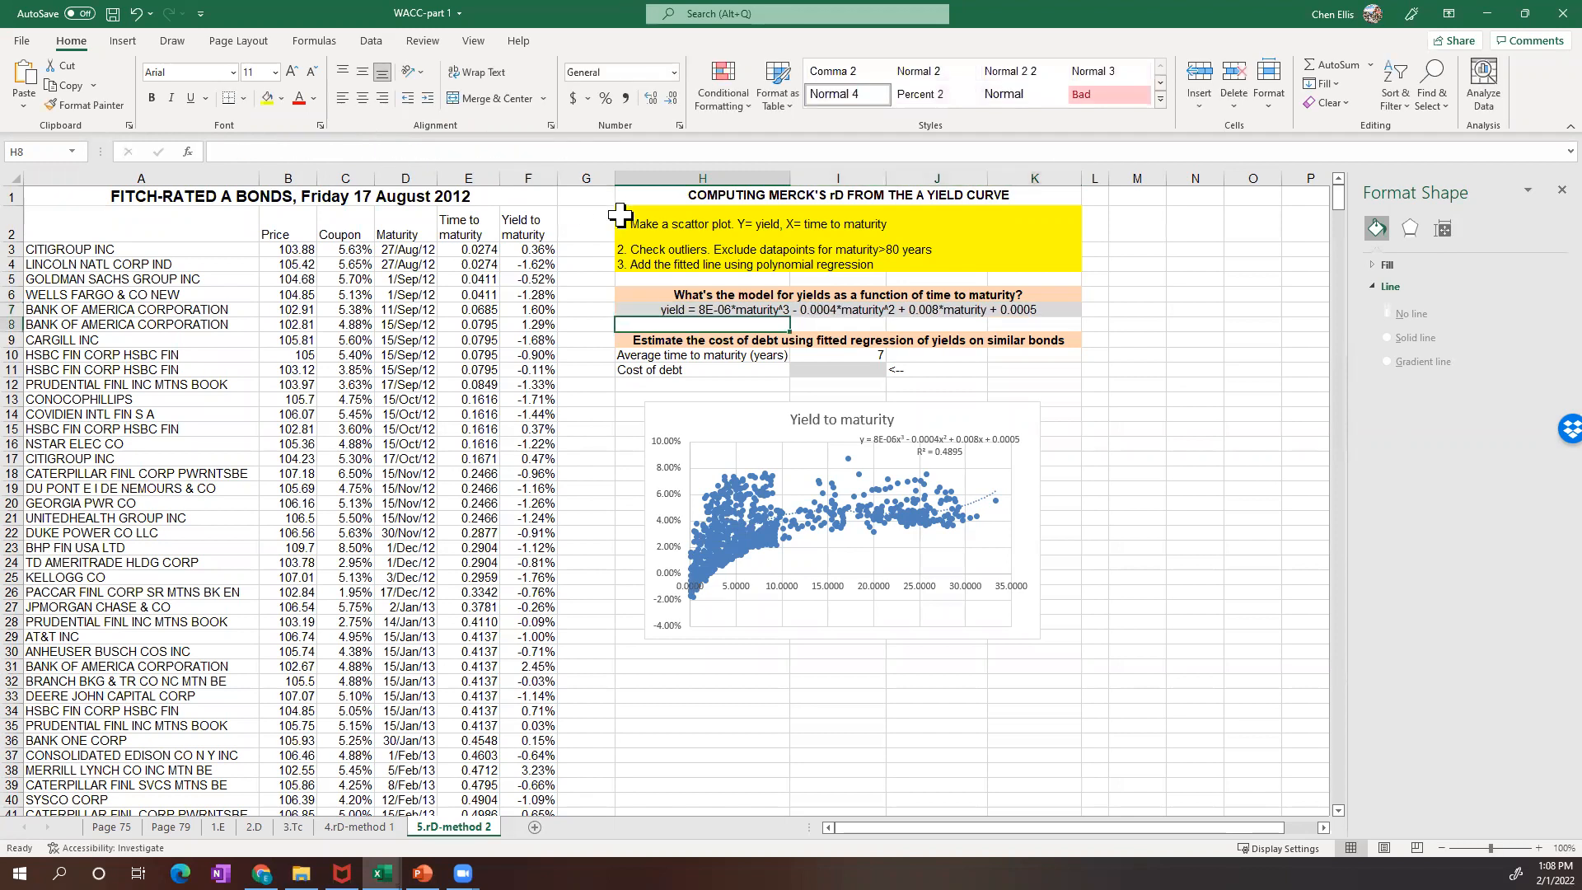
{"action": "left_click", "coordinate": [898, 311]}
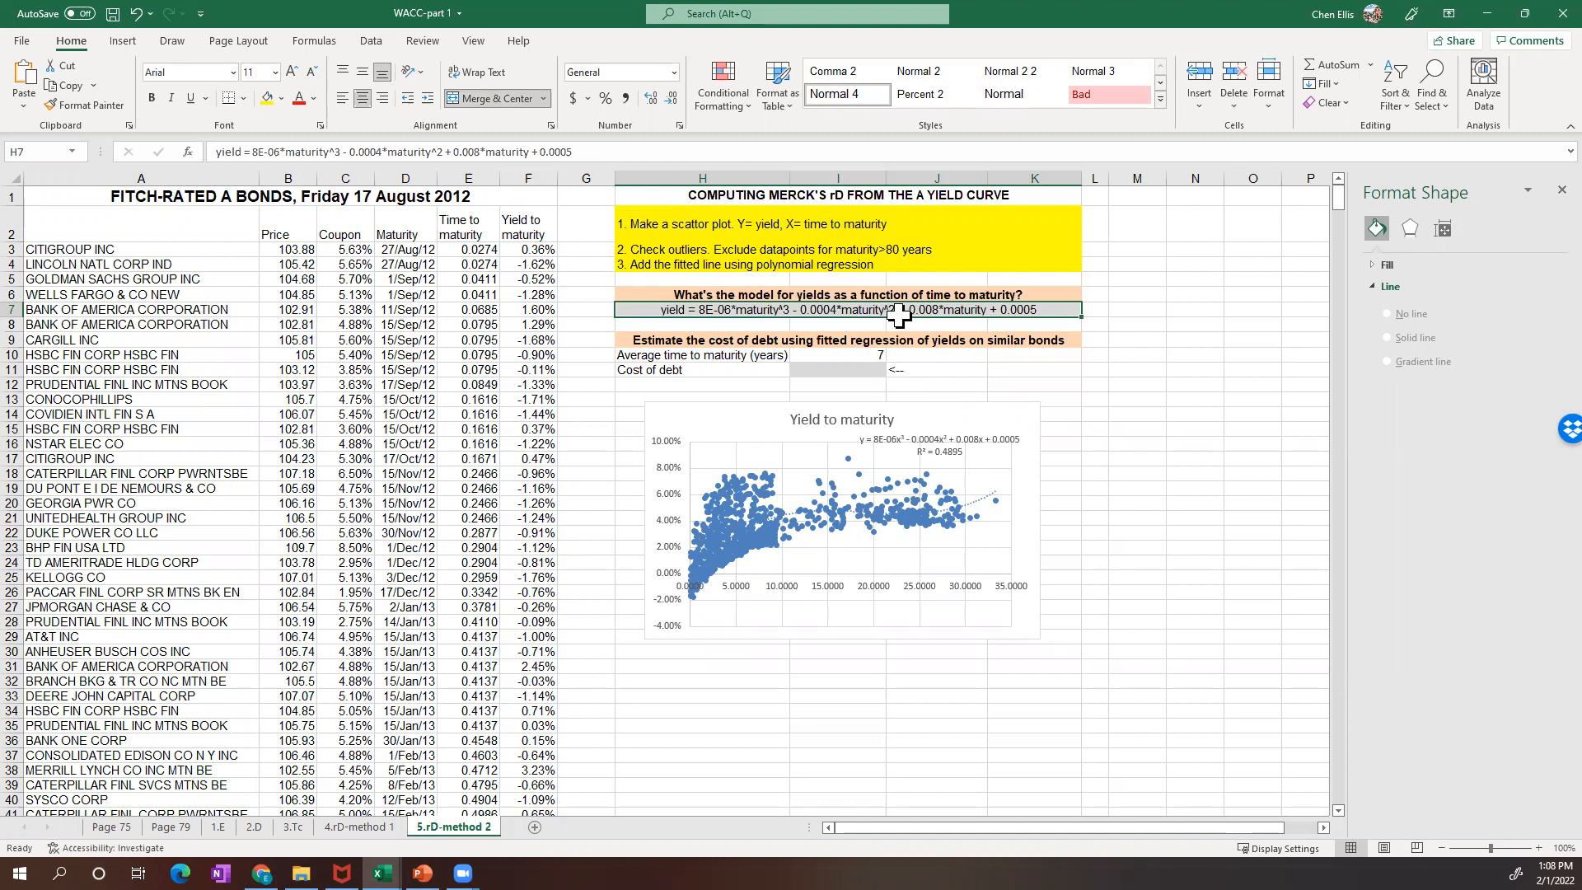
{"action": "double_click", "coordinate": [778, 312]}
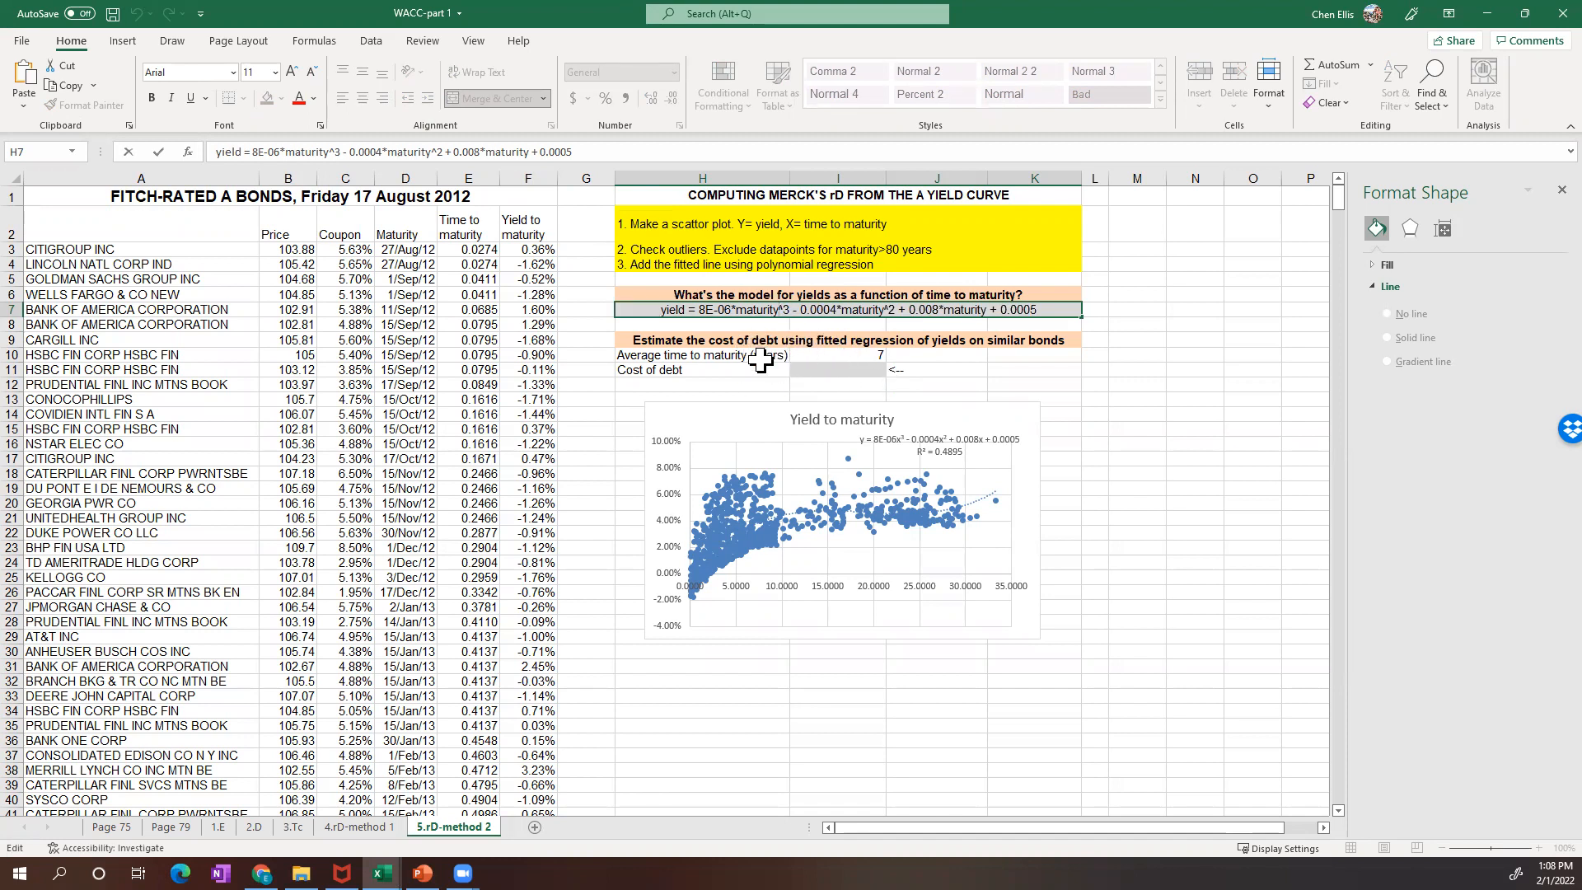
{"action": "left_click", "coordinate": [816, 355]}
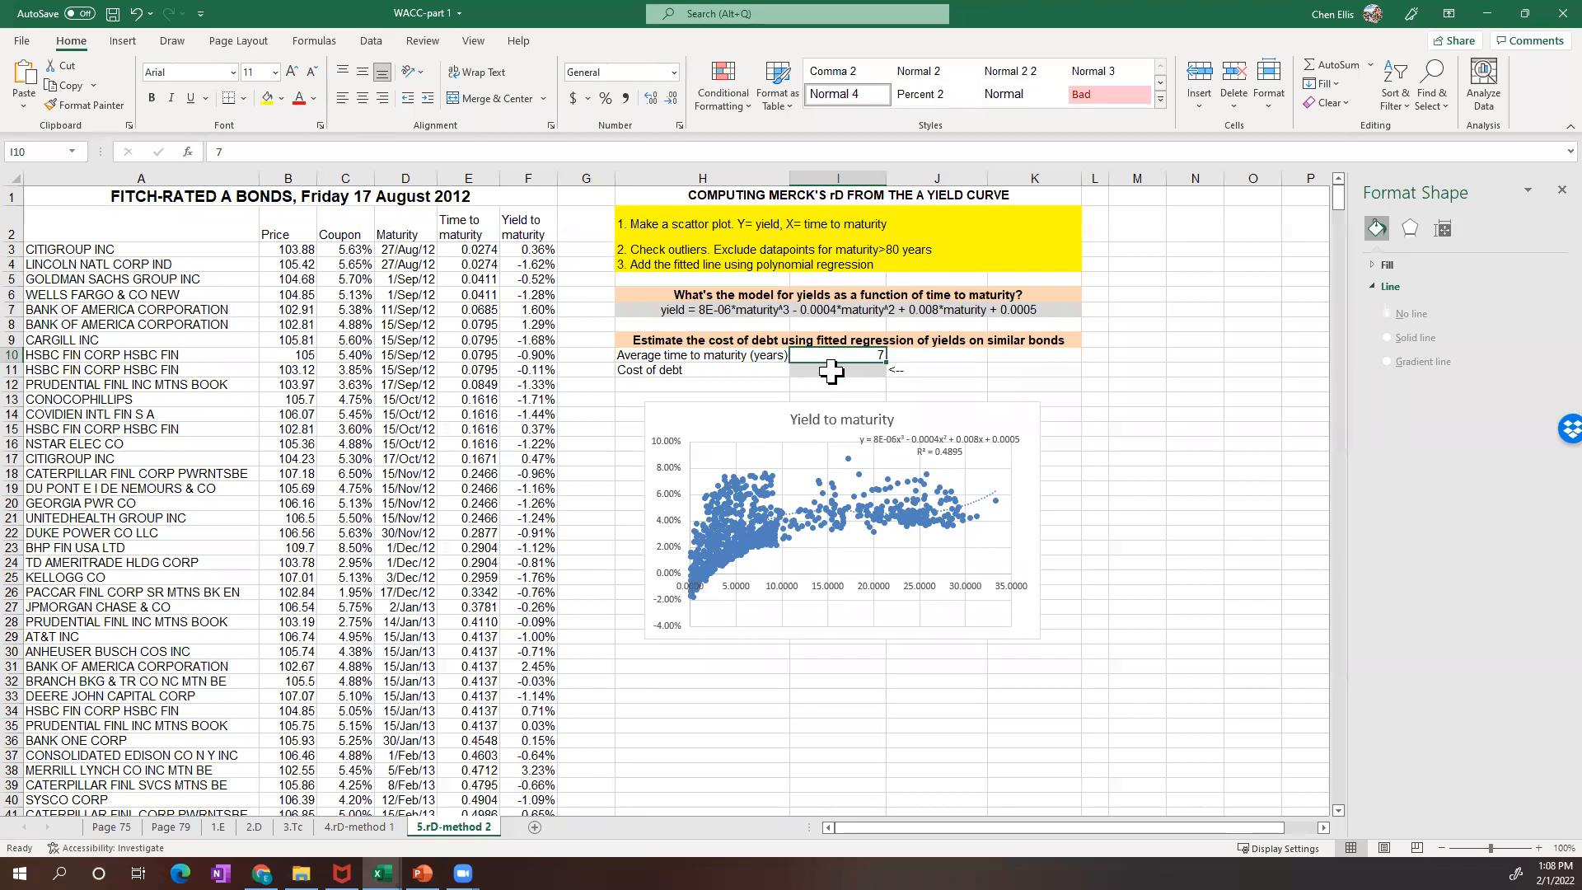
{"action": "left_click", "coordinate": [725, 325]}
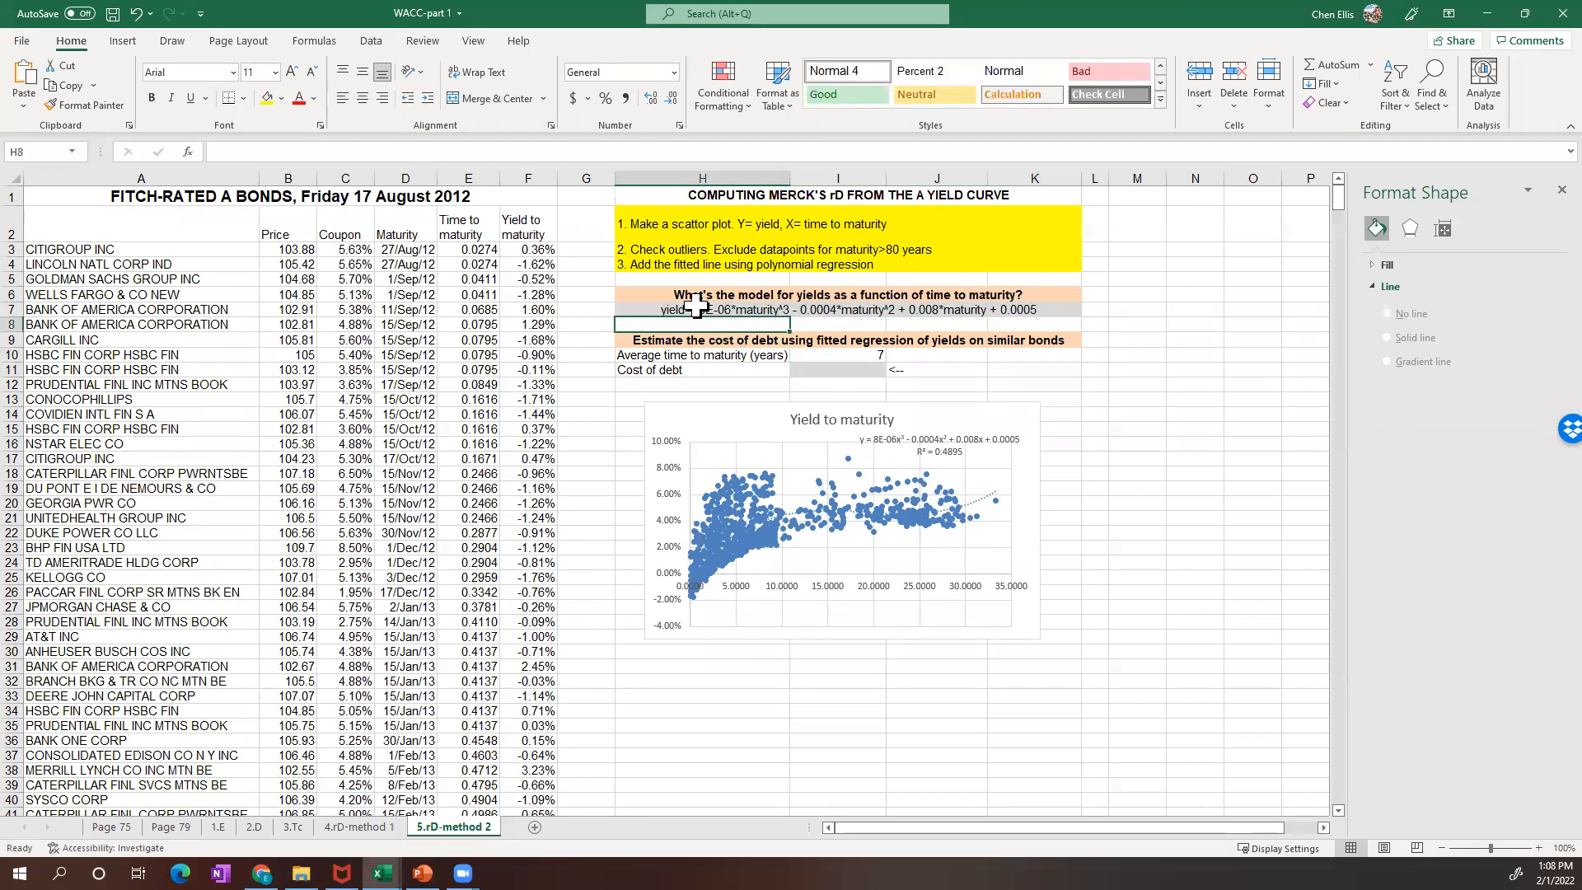
Copy the yield equation in H7 from the equals sign onward into the cost of debt cell I11
{"action": "left_click", "coordinate": [696, 309]}
{"action": "key", "text": "F2"}
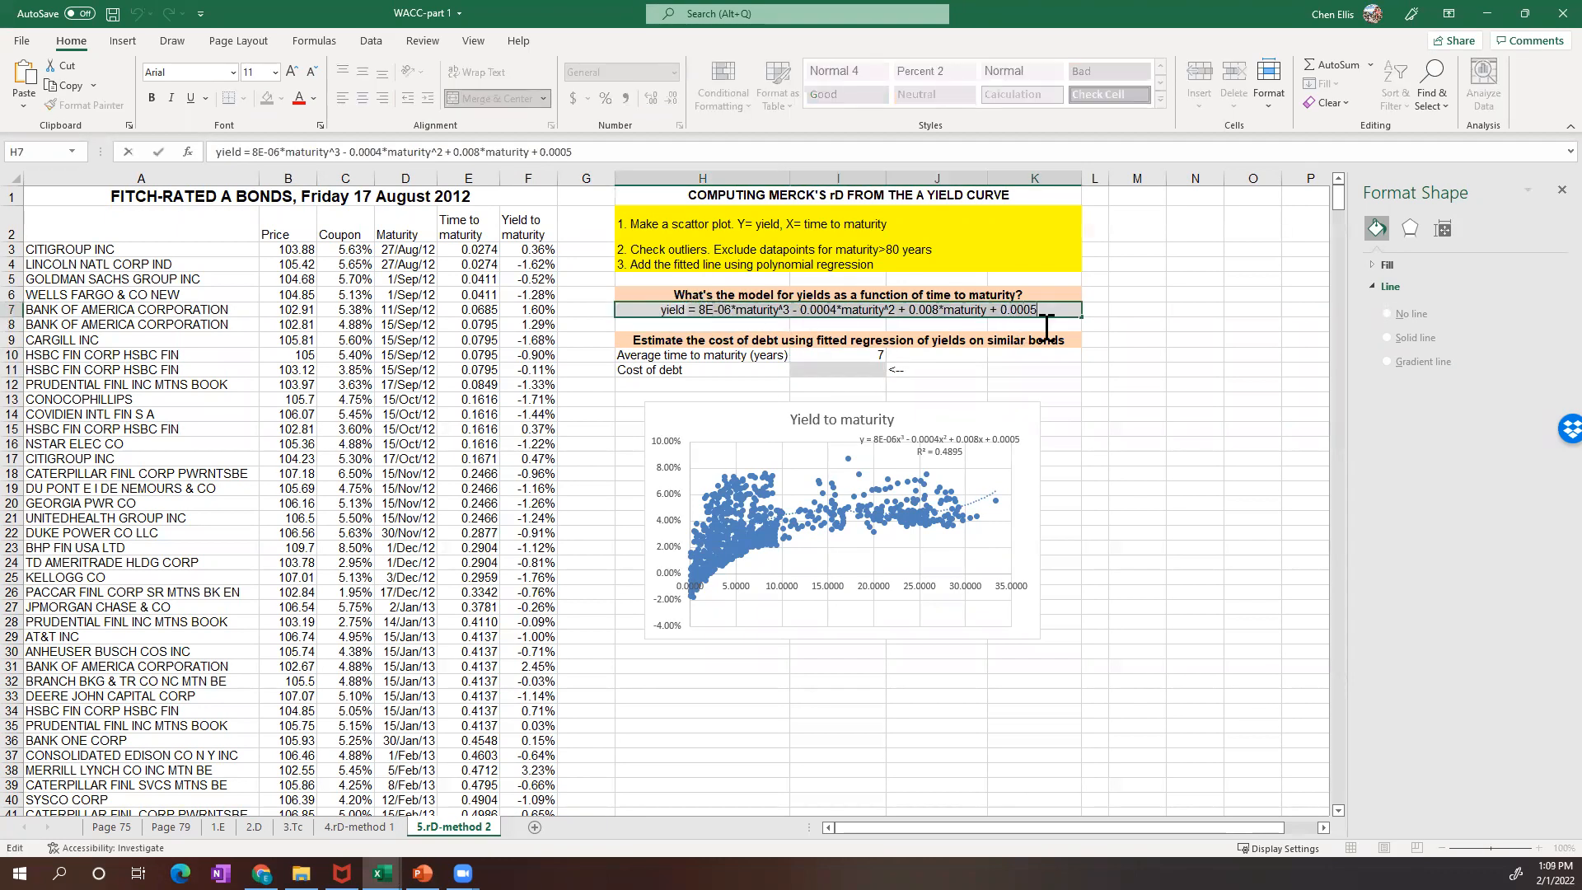
{"action": "left_click", "coordinate": [832, 369]}
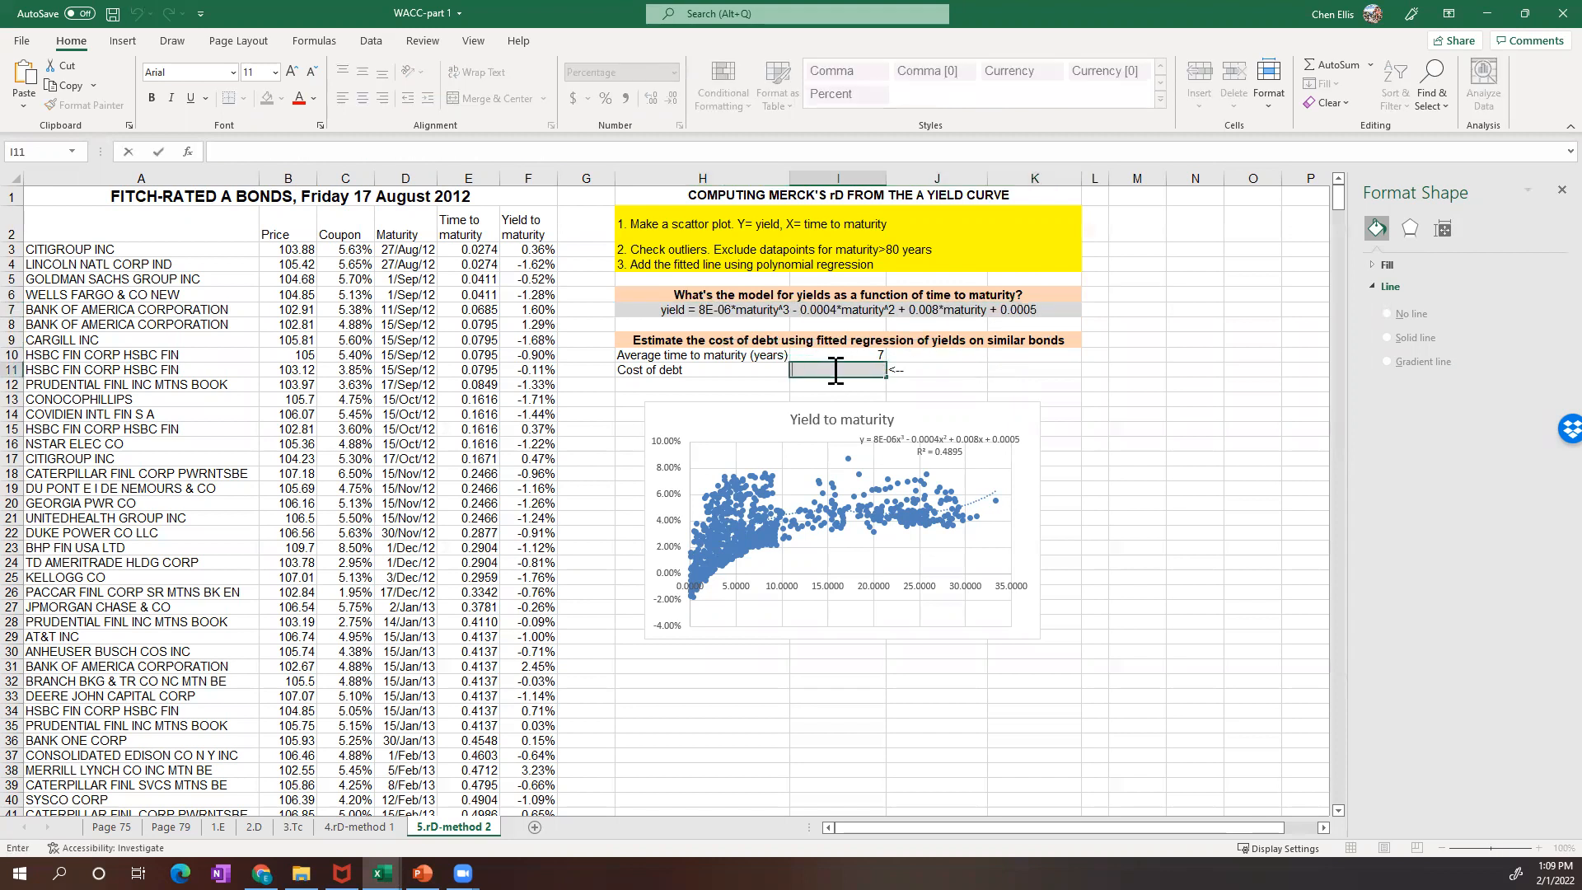
{"action": "key", "text": "ctrl+v"}
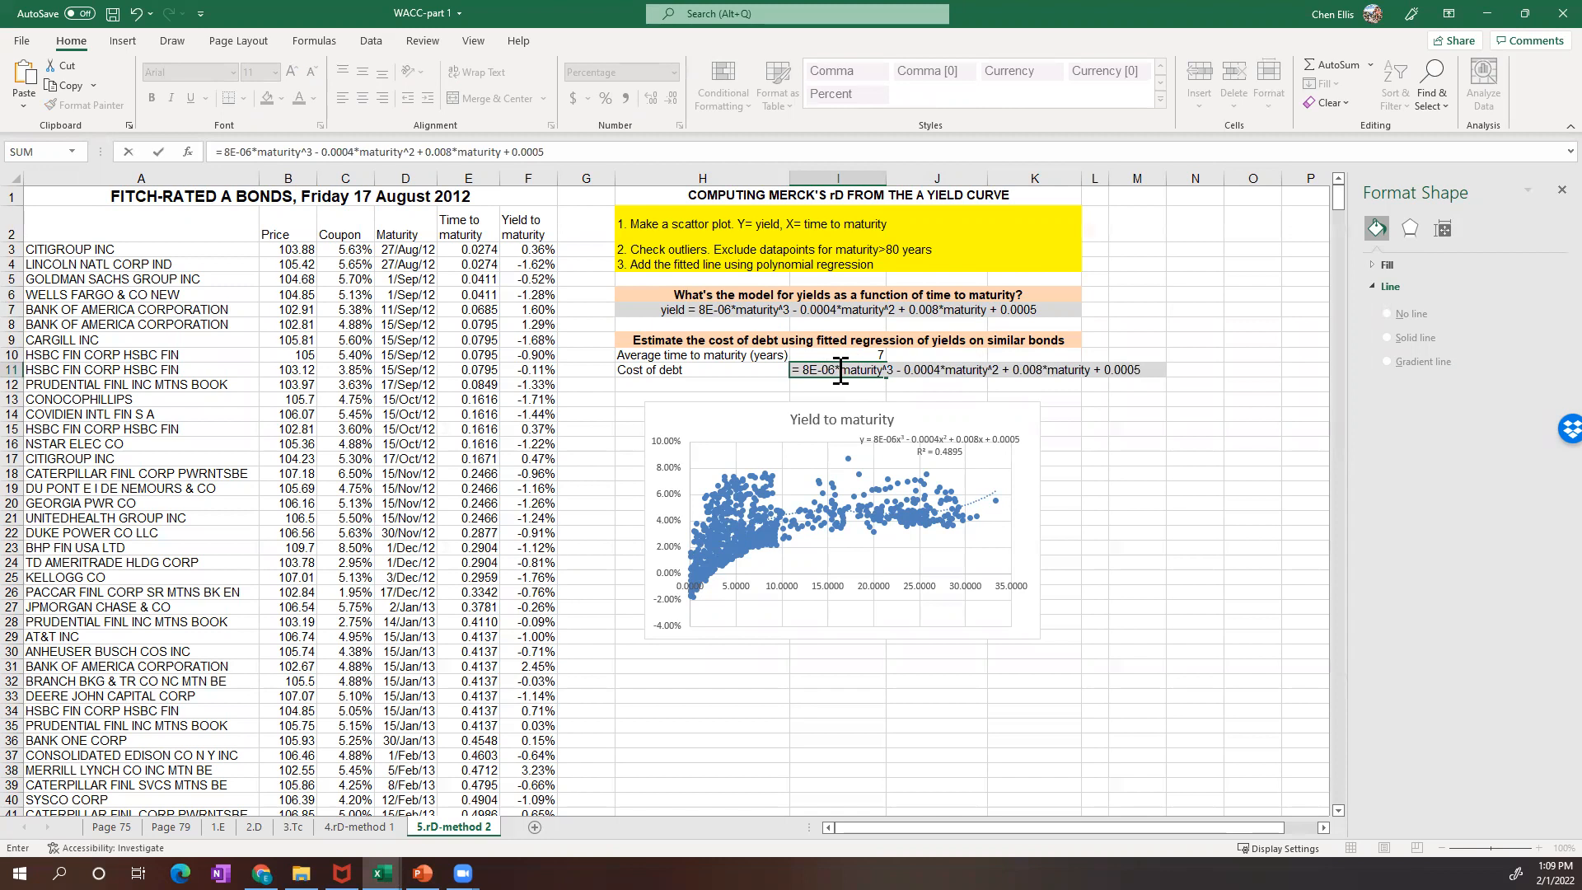
Replace all three maturity terms in the I11 formula with references to the average time to maturity in I10
{"action": "double_click", "coordinate": [883, 373]}
{"action": "left_click", "coordinate": [865, 355]}
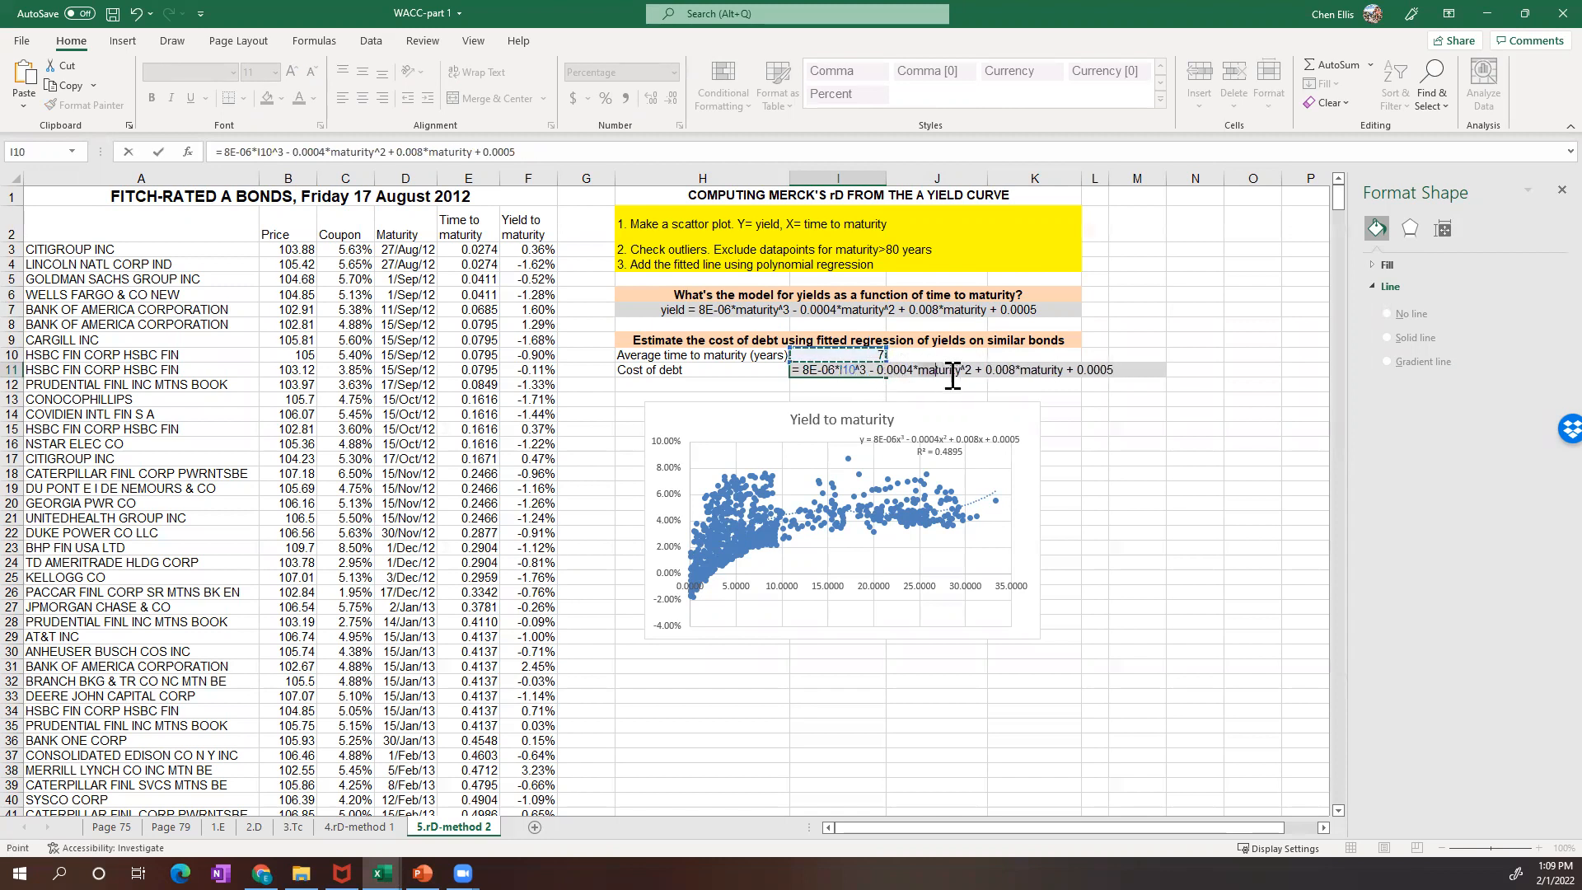
{"action": "double_click", "coordinate": [960, 372]}
{"action": "left_click", "coordinate": [865, 355]}
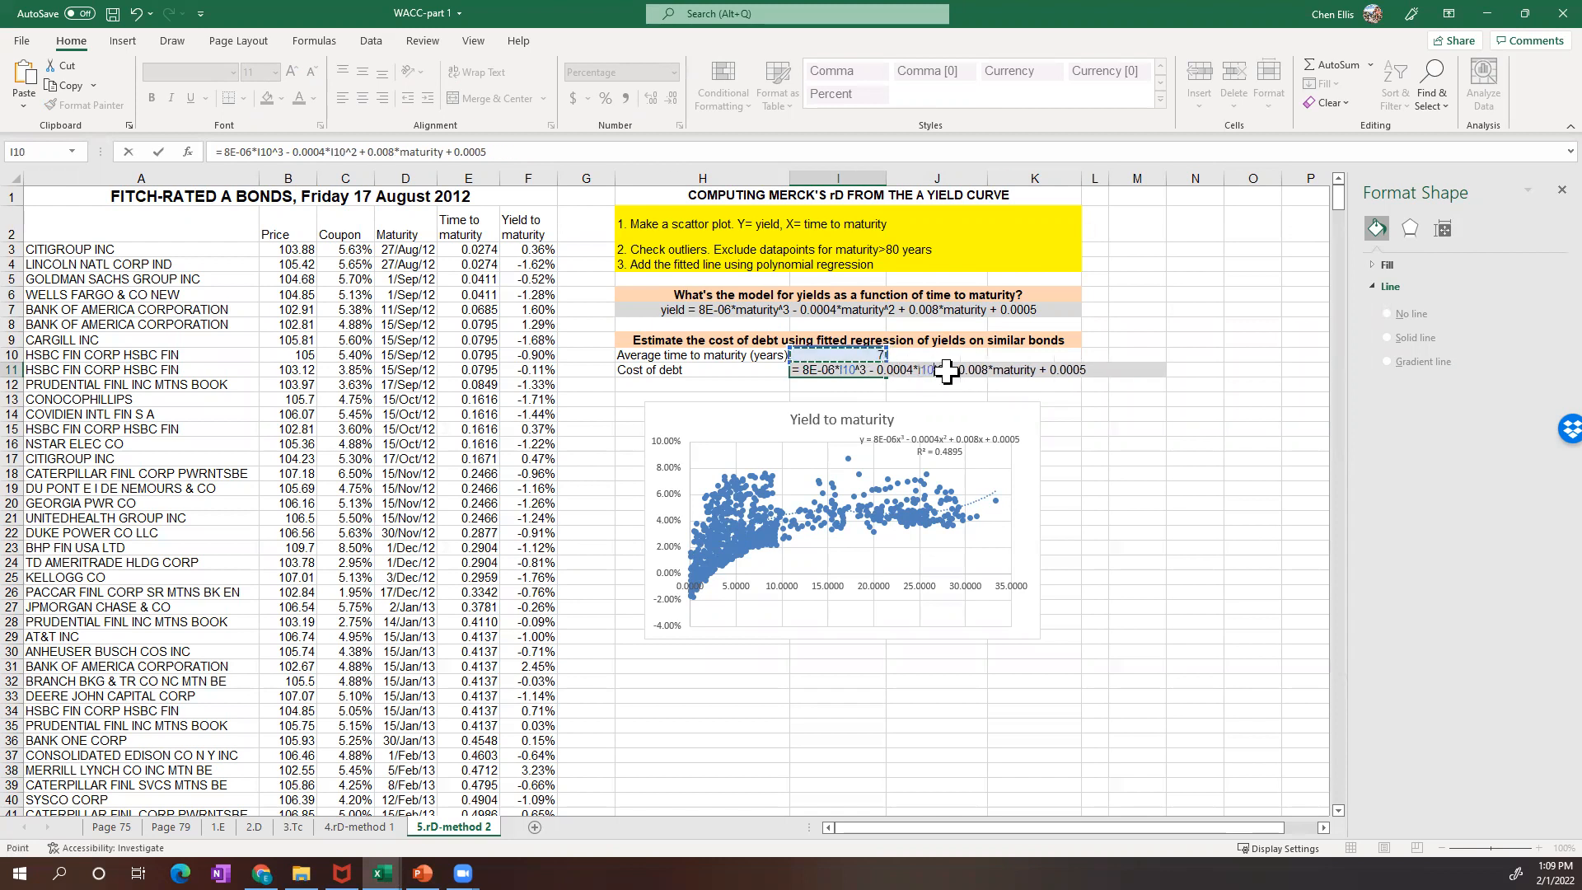
{"action": "double_click", "coordinate": [984, 372]}
{"action": "left_click", "coordinate": [857, 355]}
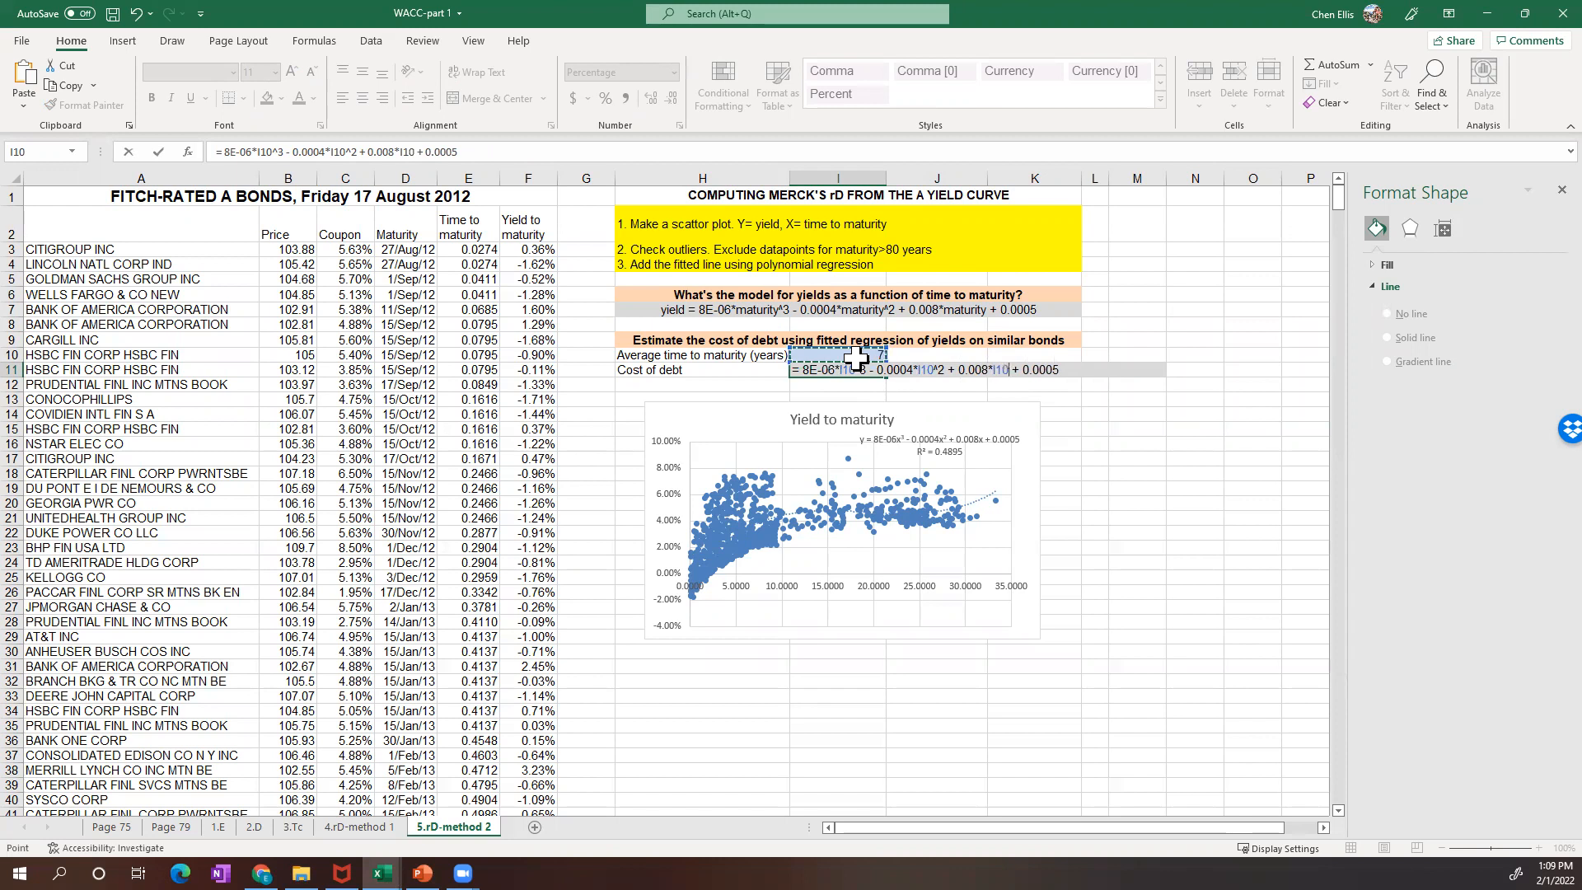
{"action": "key", "text": "Return"}
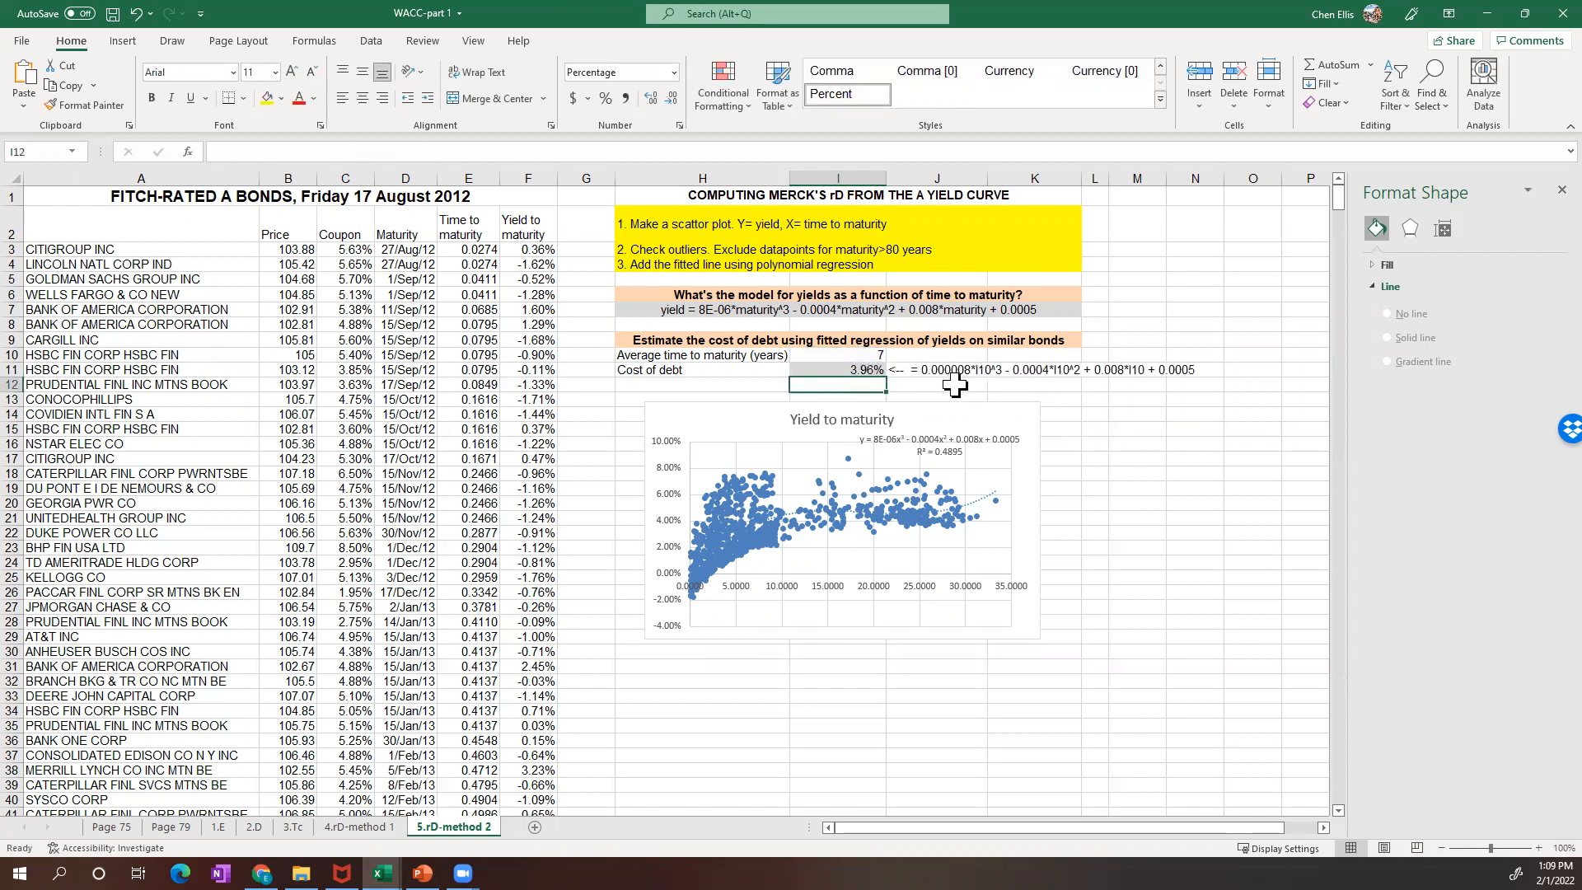
Recolor the polynomial trendline on the Yield to maturity chart red
{"action": "left_click", "coordinate": [1133, 23]}
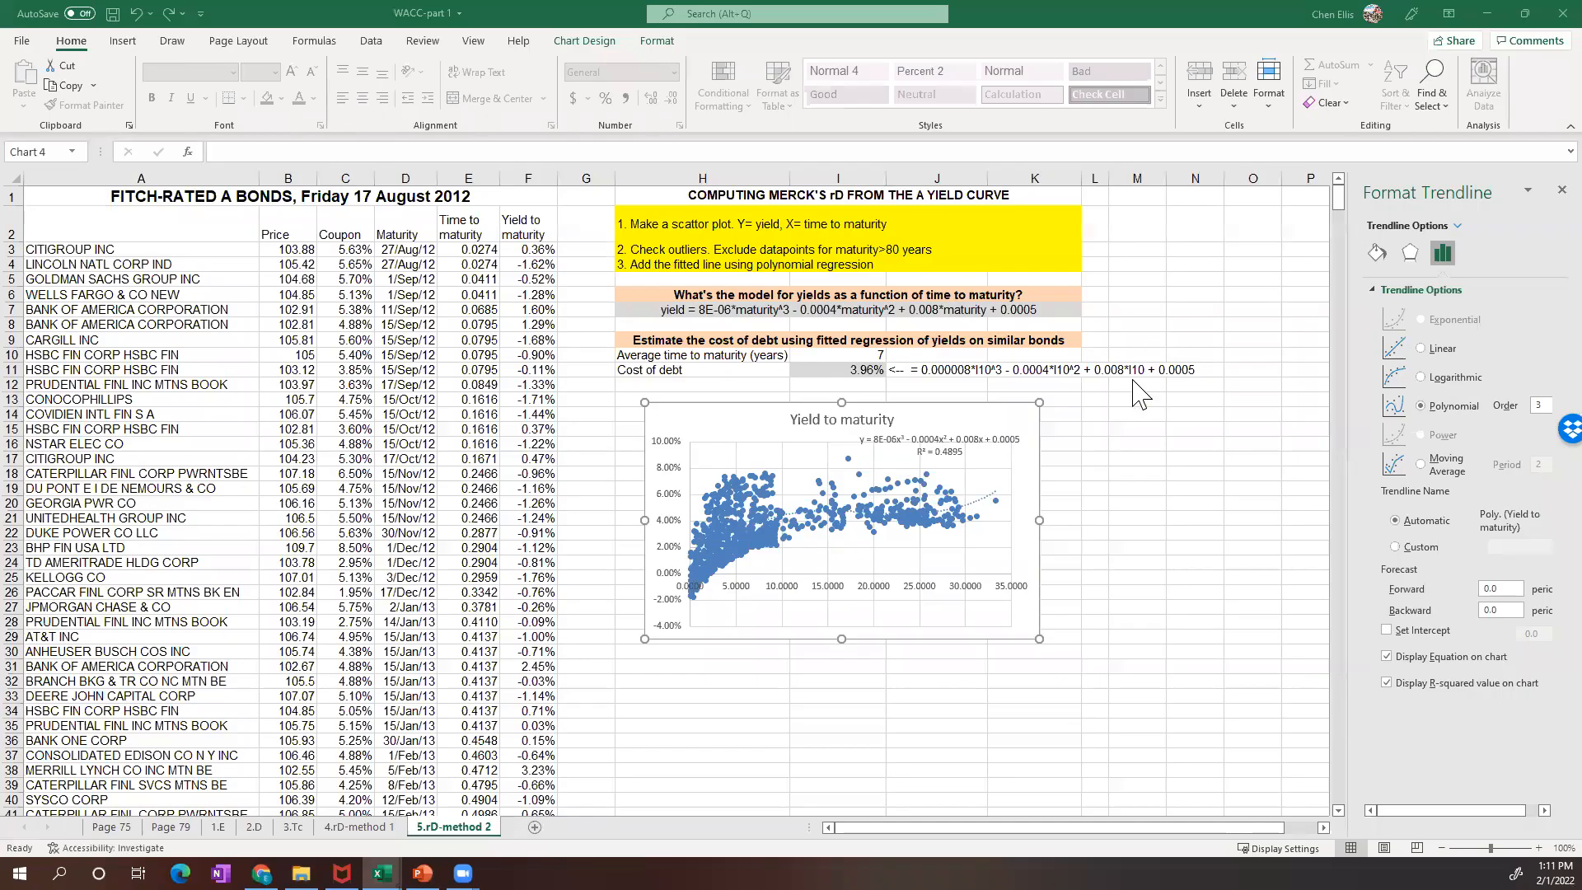
{"action": "left_click", "coordinate": [1013, 415]}
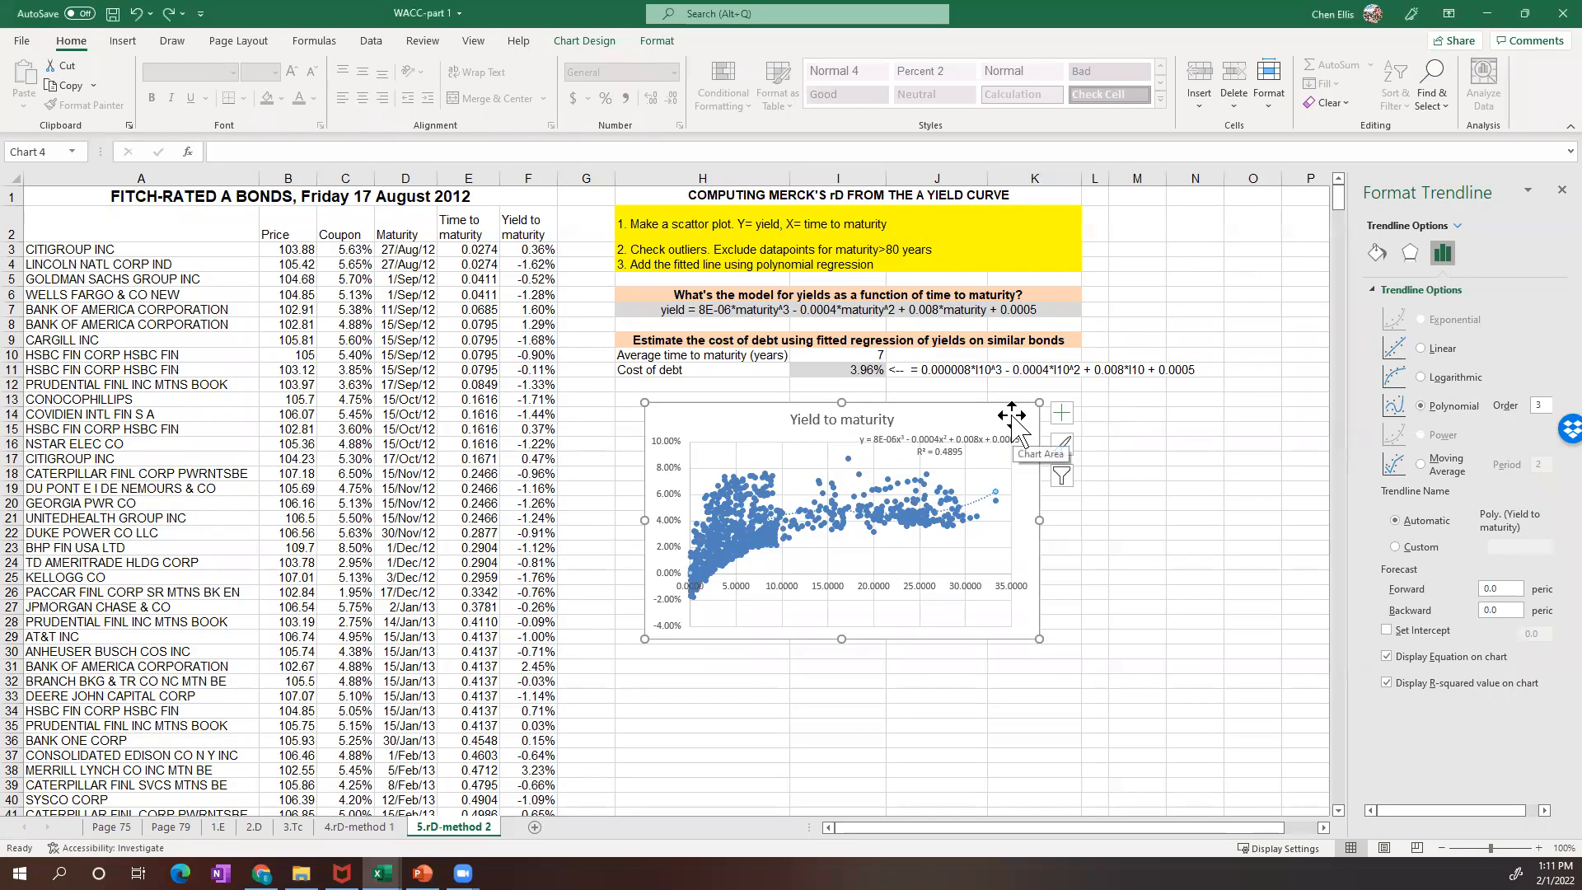
{"action": "left_click", "coordinate": [989, 494]}
{"action": "left_click", "coordinate": [980, 498]}
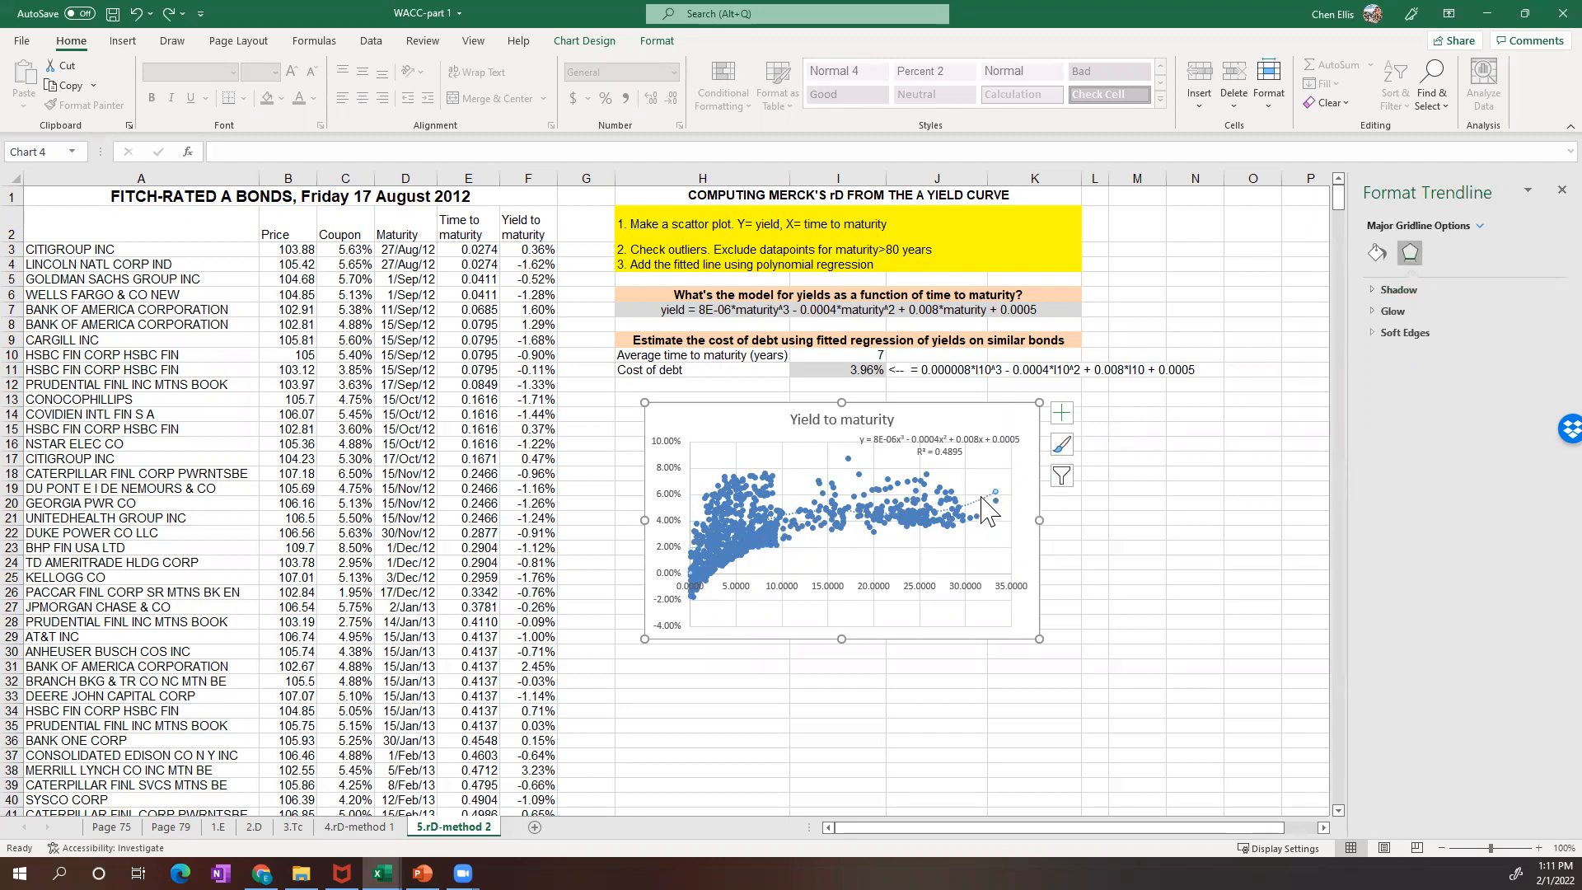
{"action": "left_click", "coordinate": [1377, 254]}
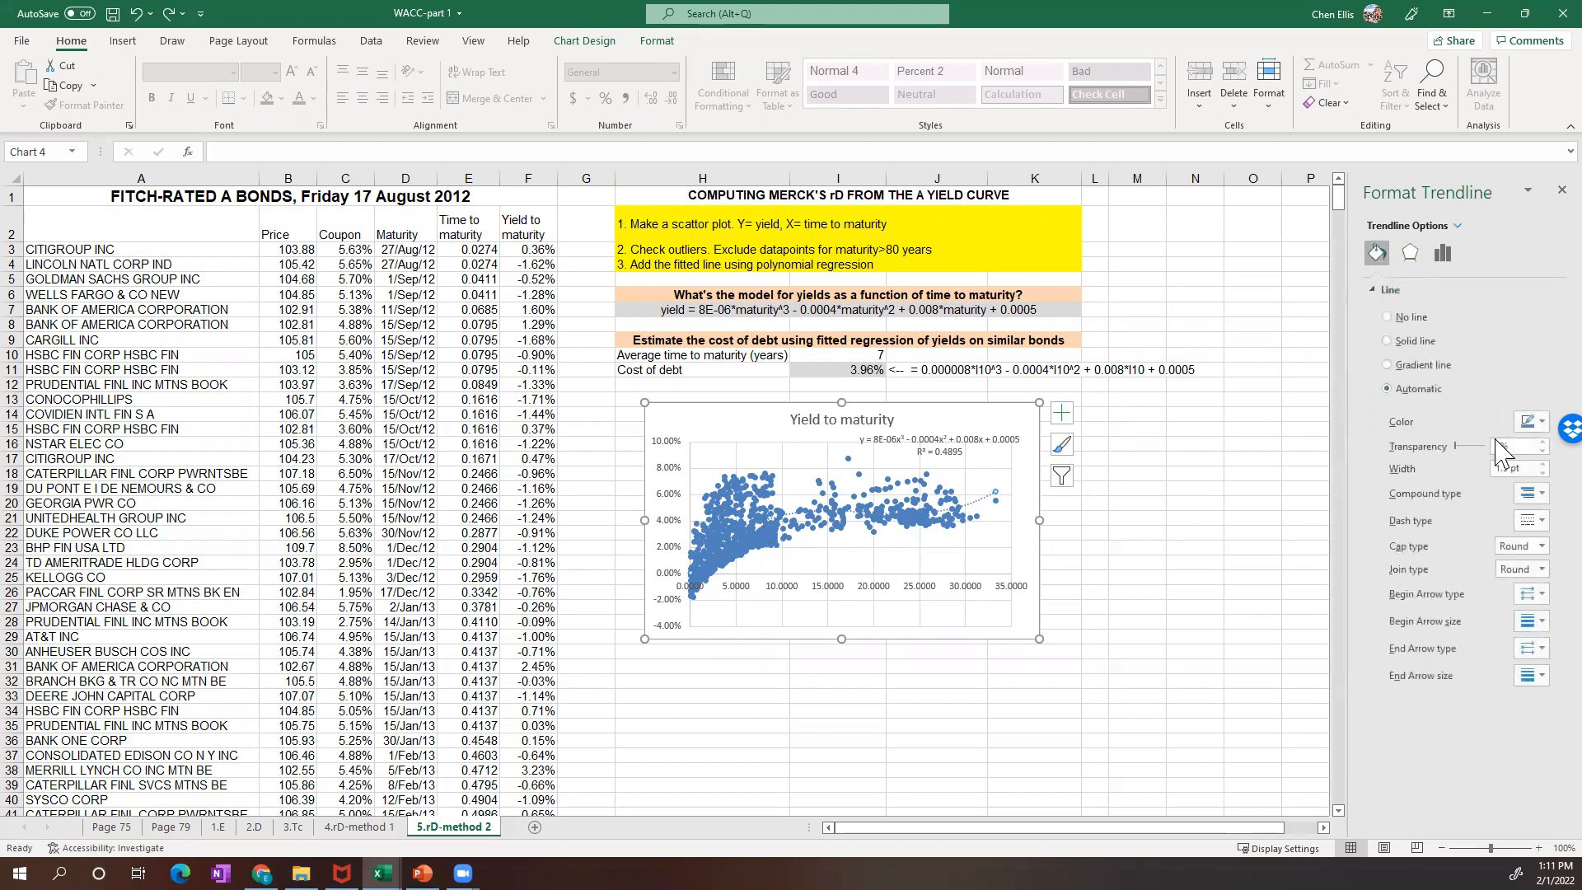
{"action": "left_click", "coordinate": [1530, 422]}
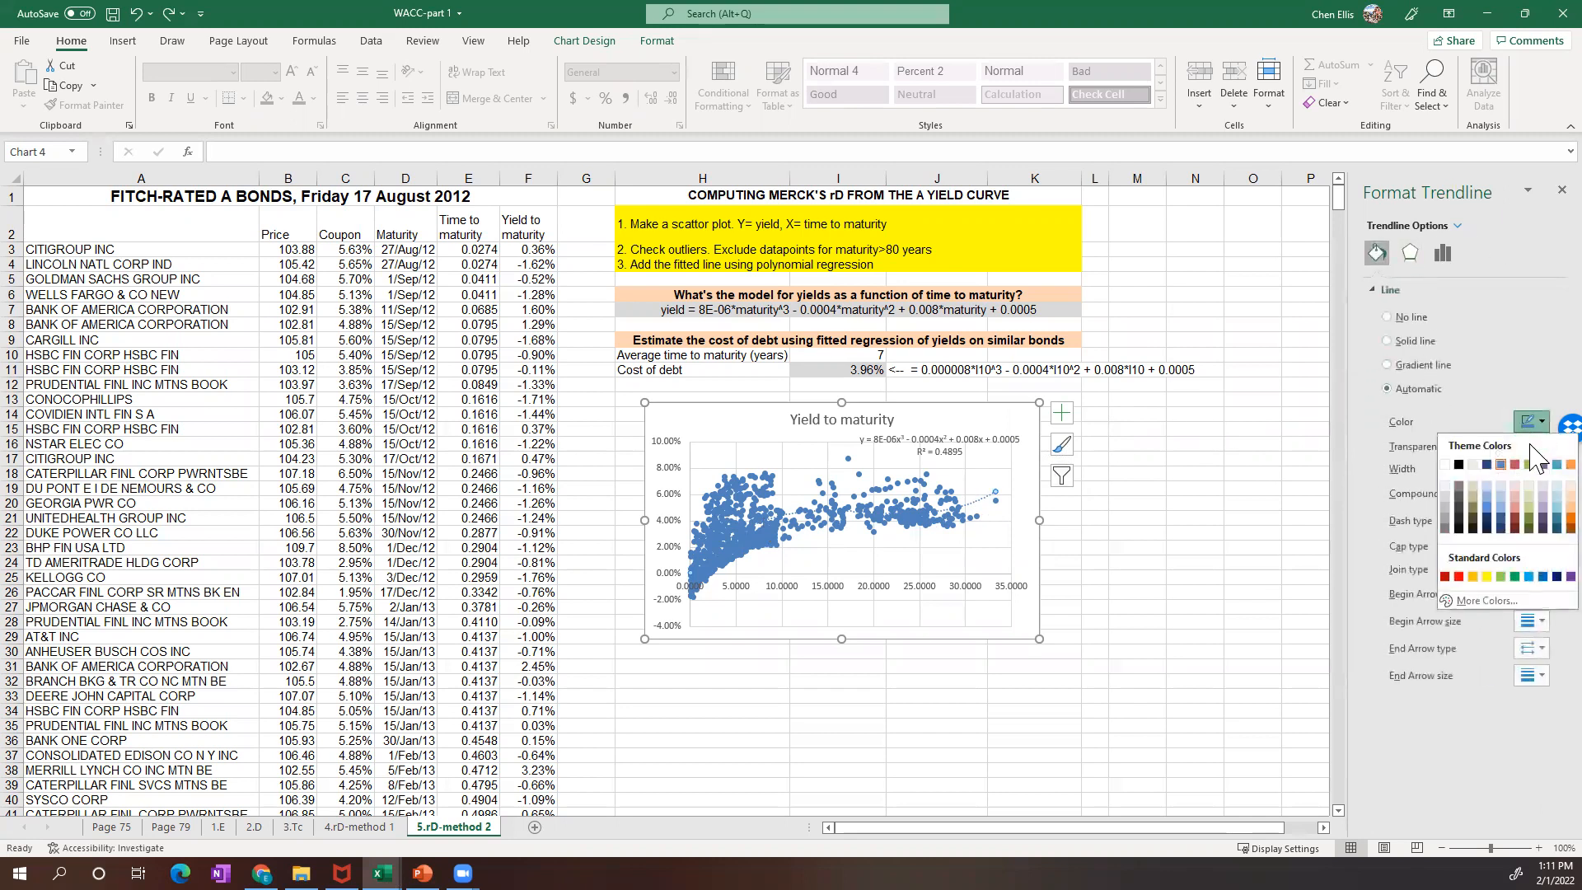
{"action": "left_click", "coordinate": [1459, 576]}
{"action": "left_click", "coordinate": [1197, 504]}
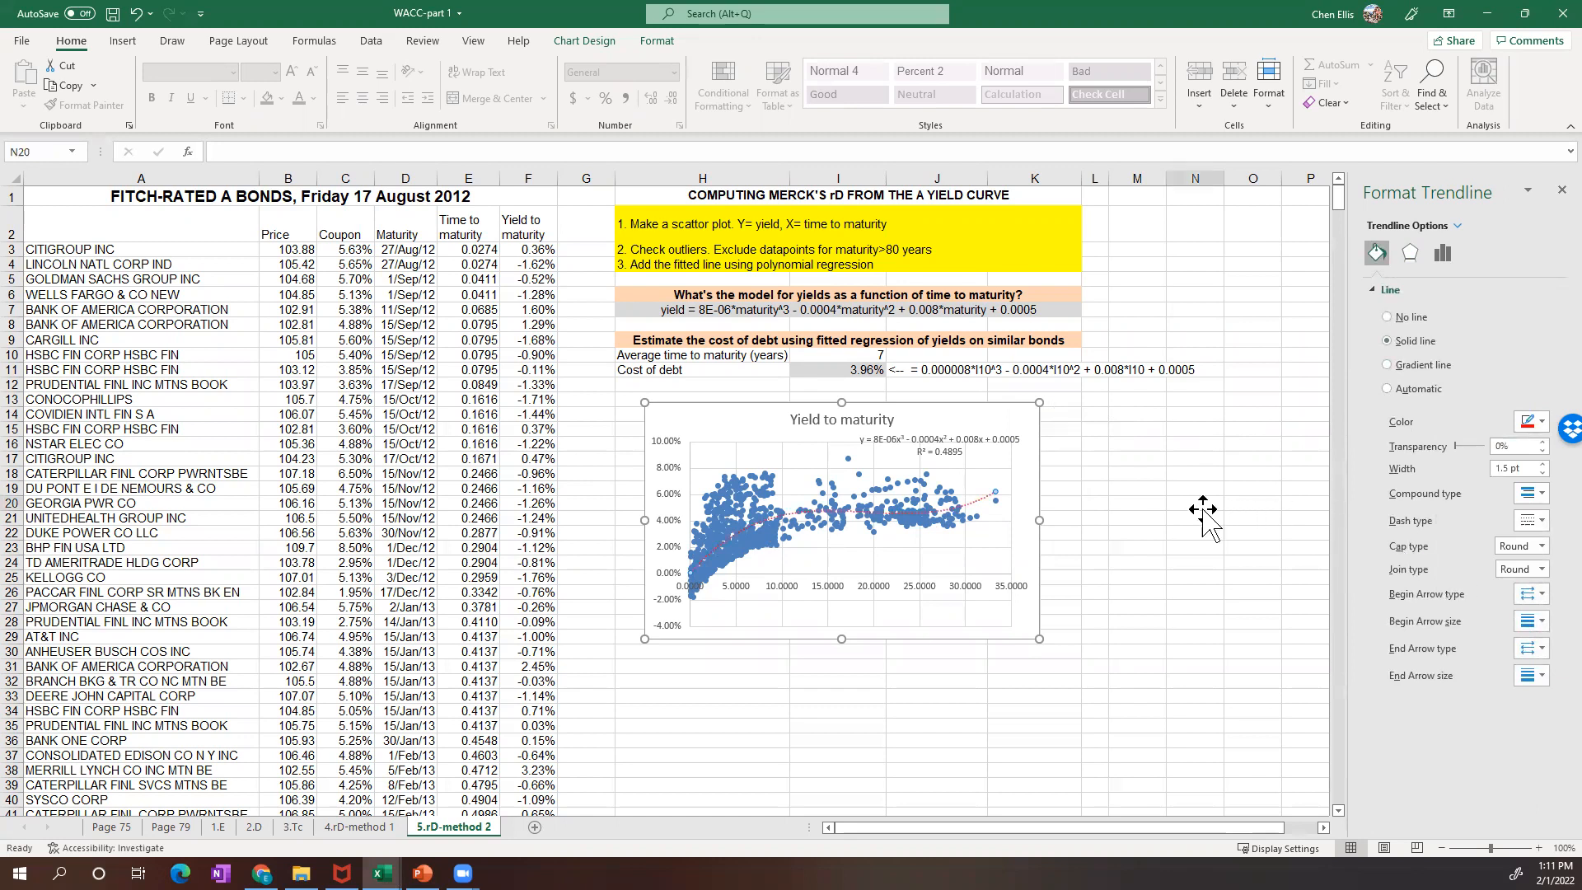
Highlight the R-squared line in the trendline's equation label on the chart
{"action": "left_click", "coordinate": [773, 431]}
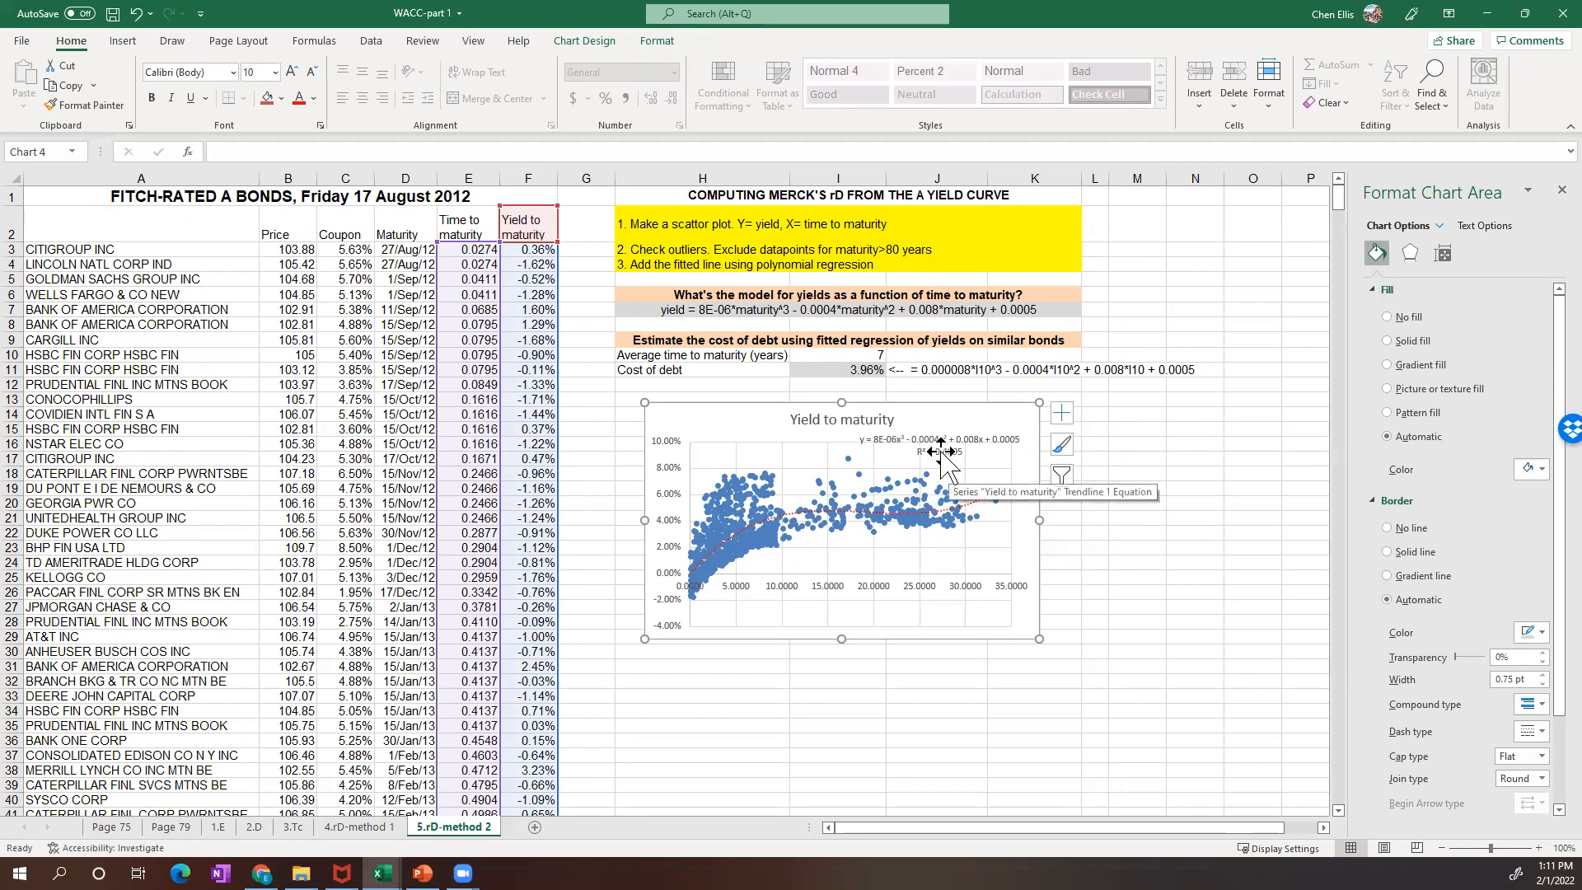
{"action": "left_click", "coordinate": [901, 436]}
{"action": "left_click", "coordinate": [904, 438]}
{"action": "left_click_drag", "start_coordinate": [906, 439], "coordinate": [908, 440]}
{"action": "left_click", "coordinate": [960, 452]}
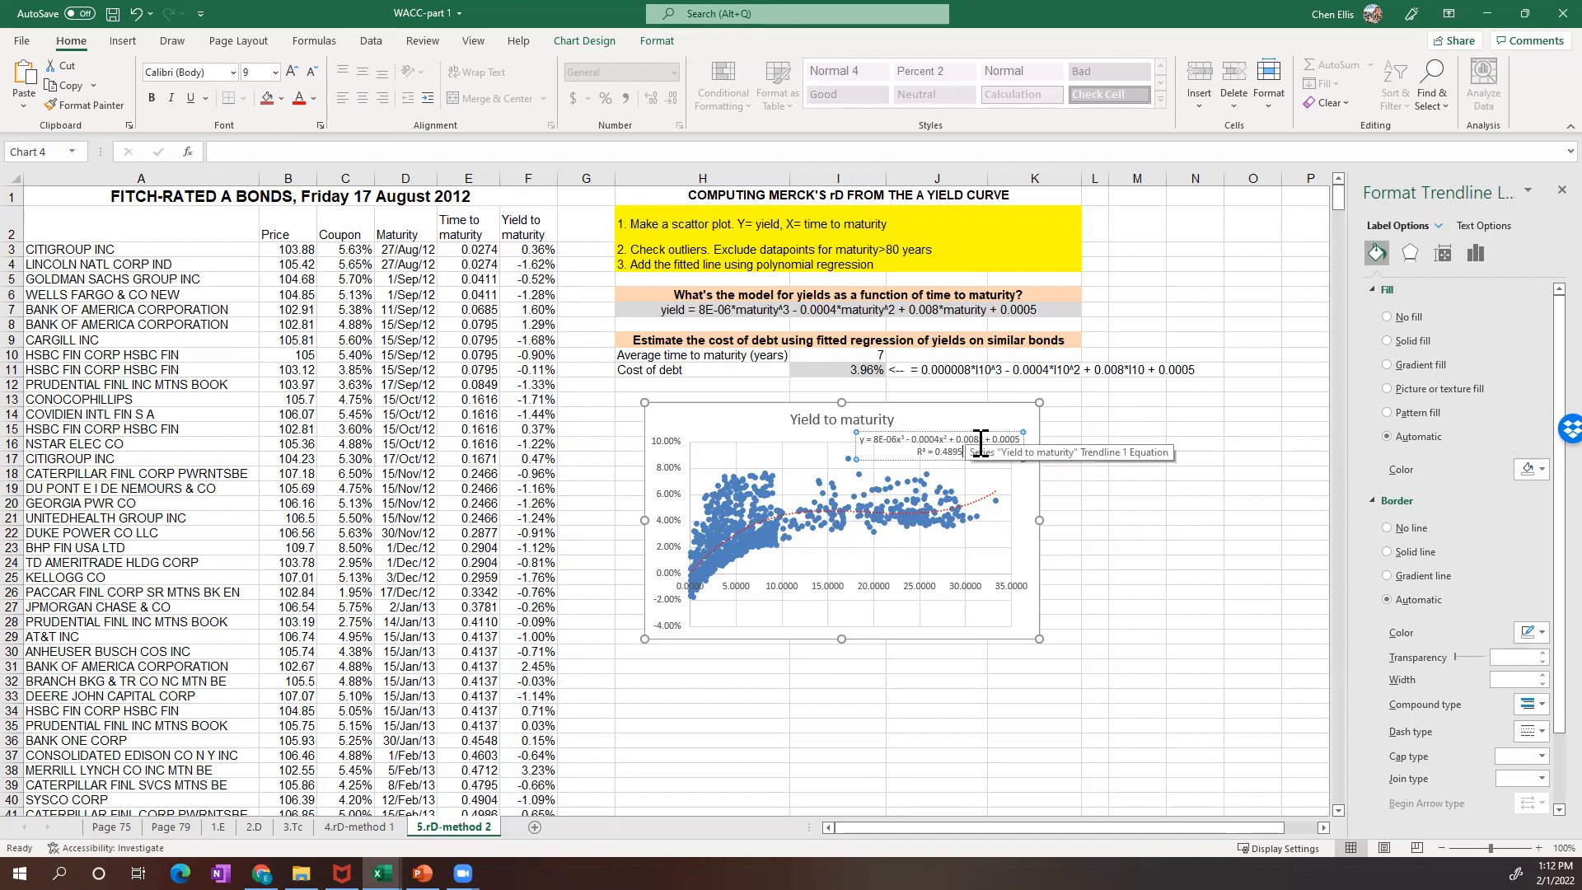
{"action": "double_click", "coordinate": [937, 451]}
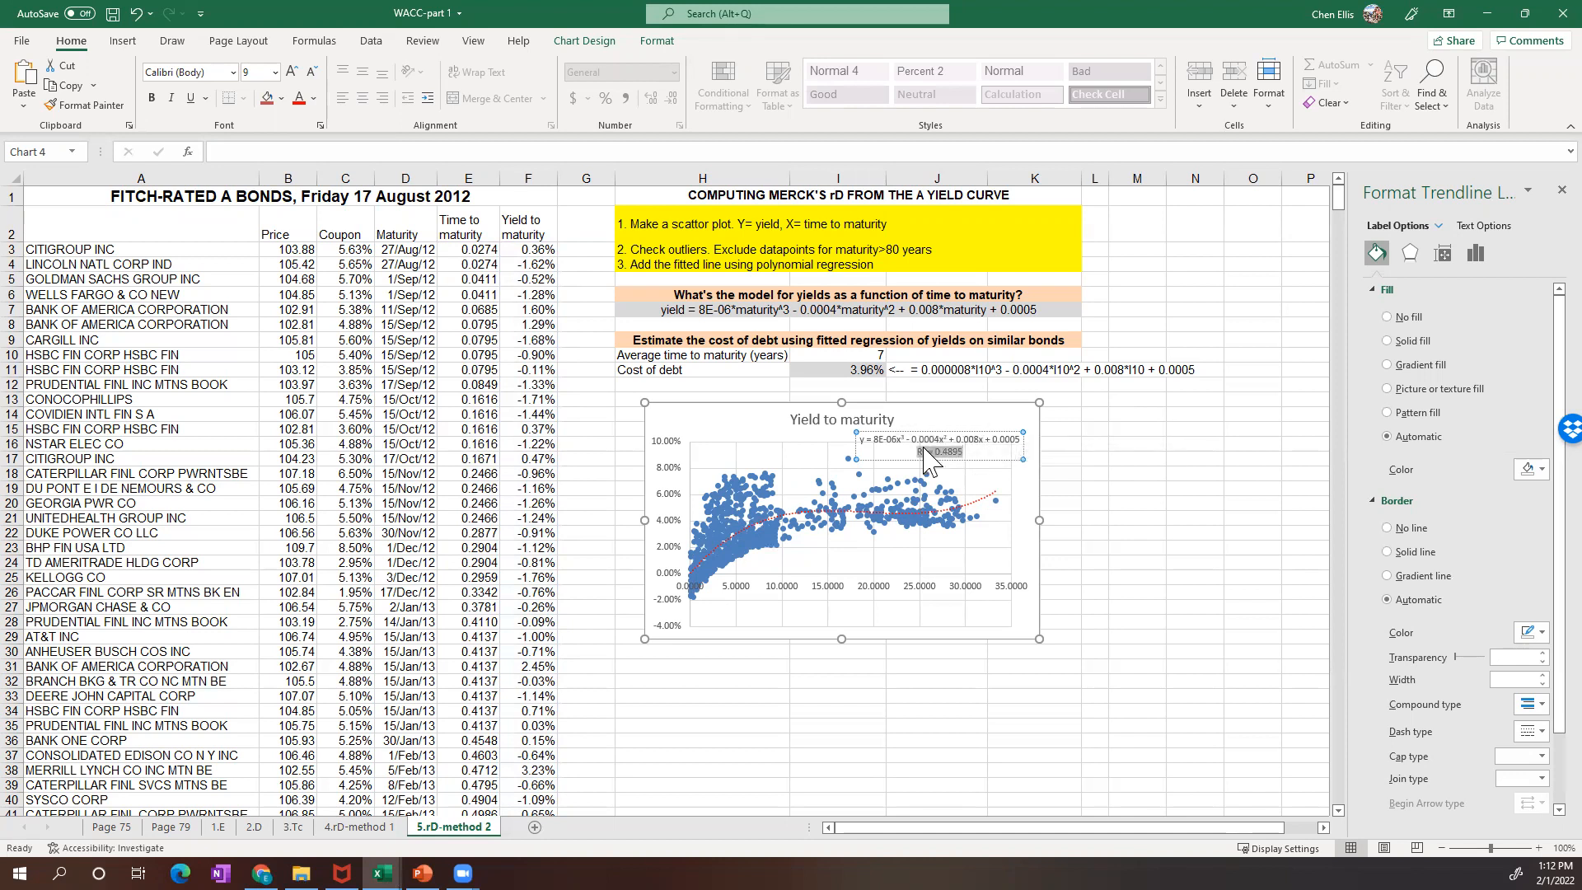